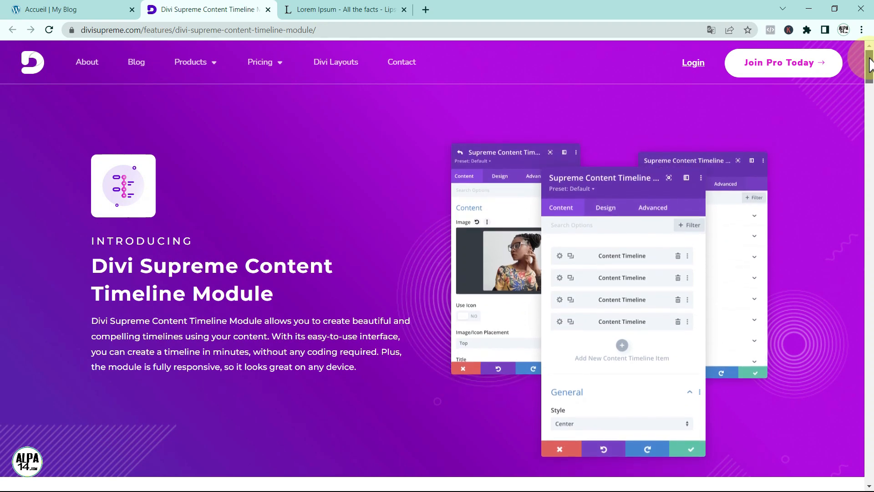
# Examine the timeline examples on the Divi Supreme Content Timeline Module page, from Team Members to Web Design Process.
pyautogui.moveTo(869, 66); pyautogui.dragTo(870, 96)
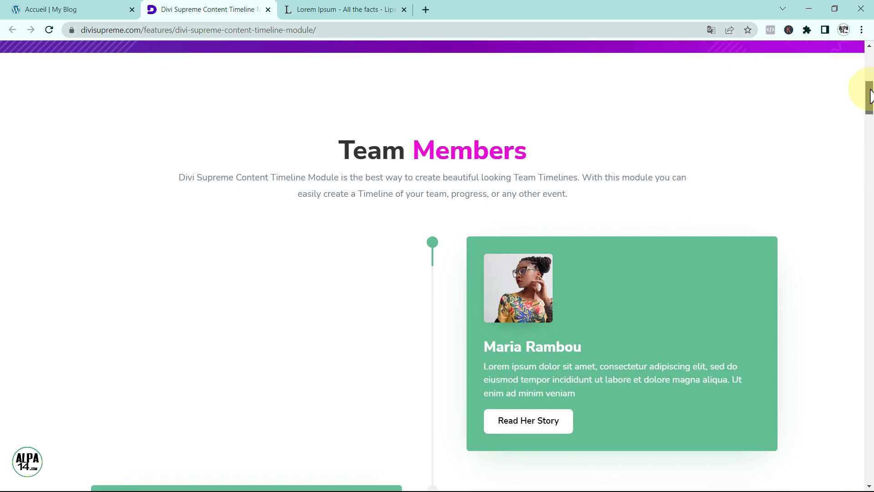
pyautogui.moveTo(870, 97); pyautogui.dragTo(861, 160)
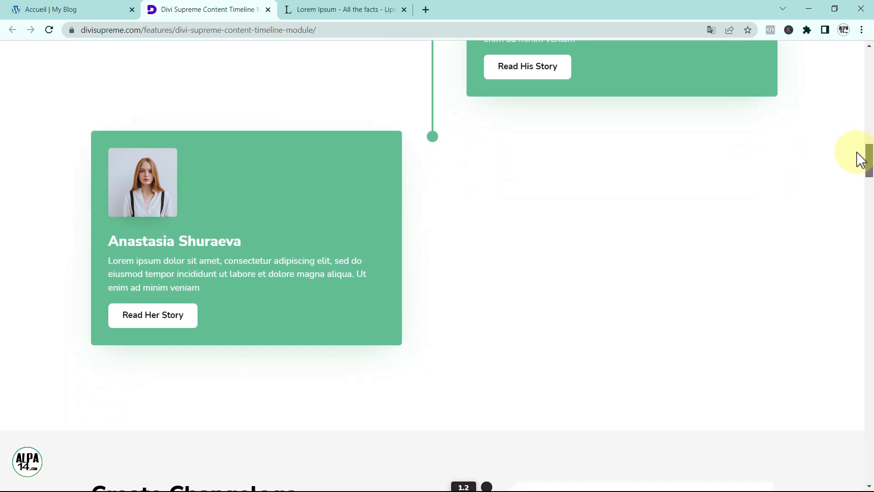
pyautogui.moveTo(860, 159); pyautogui.dragTo(862, 188)
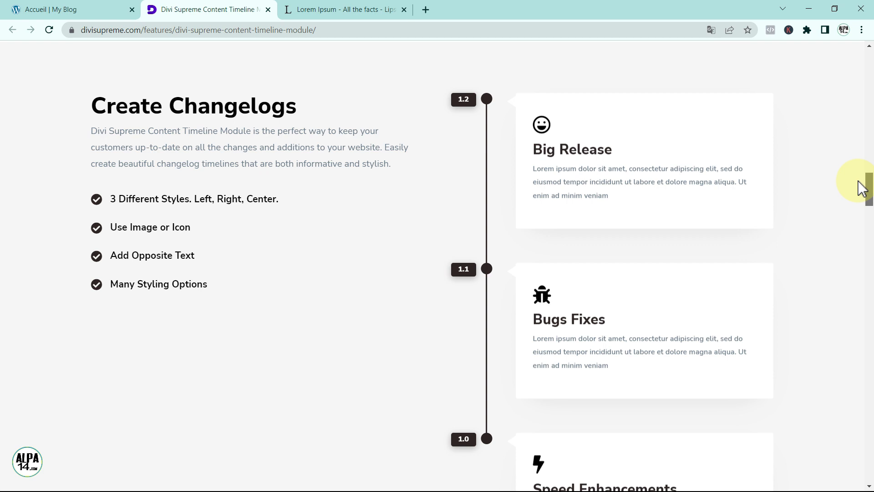
pyautogui.moveTo(862, 188); pyautogui.dragTo(870, 295)
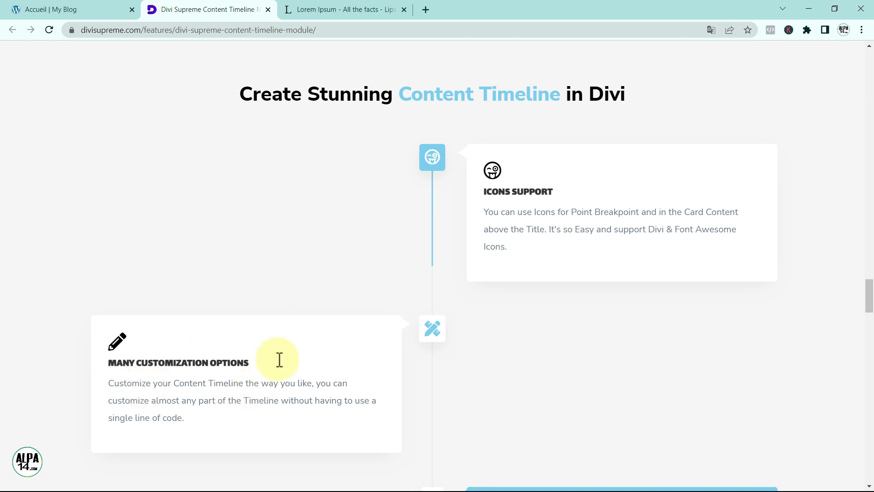
pyautogui.moveTo(869, 294); pyautogui.dragTo(868, 319)
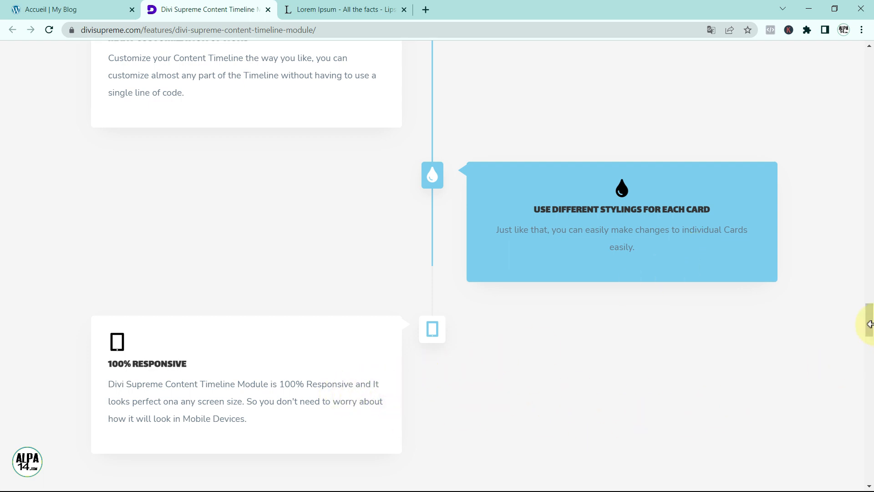
pyautogui.moveTo(870, 318); pyautogui.dragTo(870, 323)
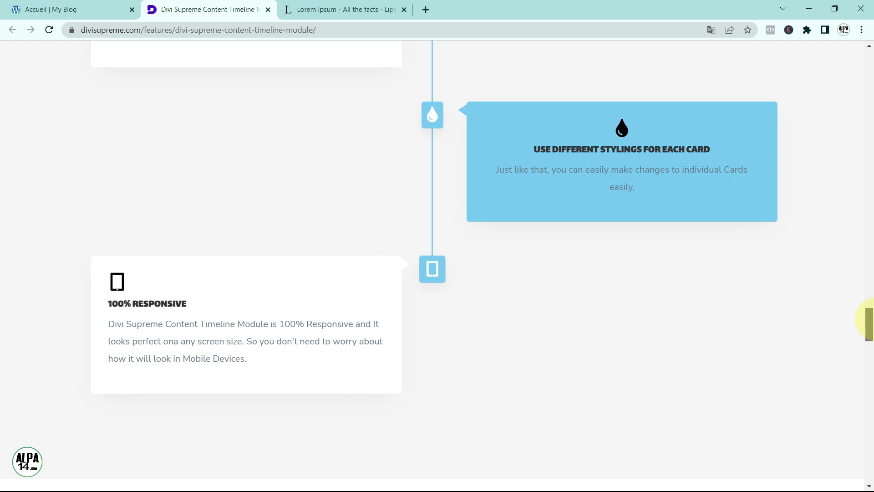
pyautogui.moveTo(870, 319); pyautogui.dragTo(869, 342)
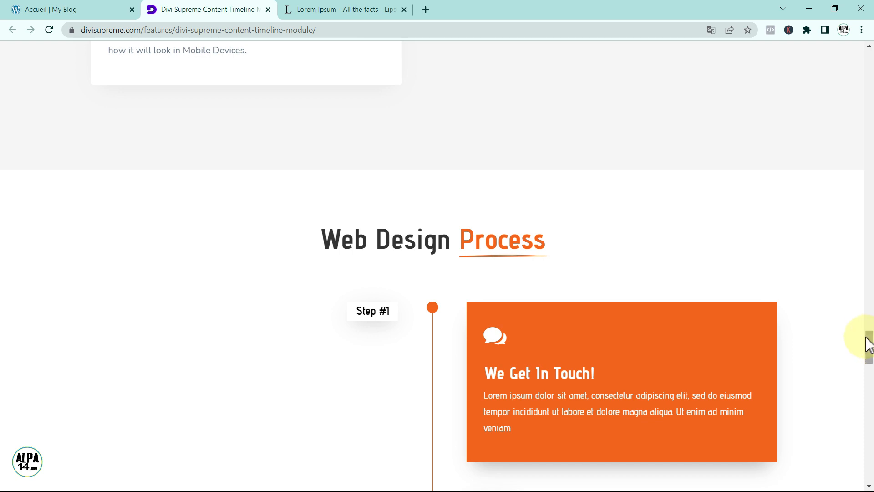
pyautogui.moveTo(870, 346); pyautogui.dragTo(870, 53)
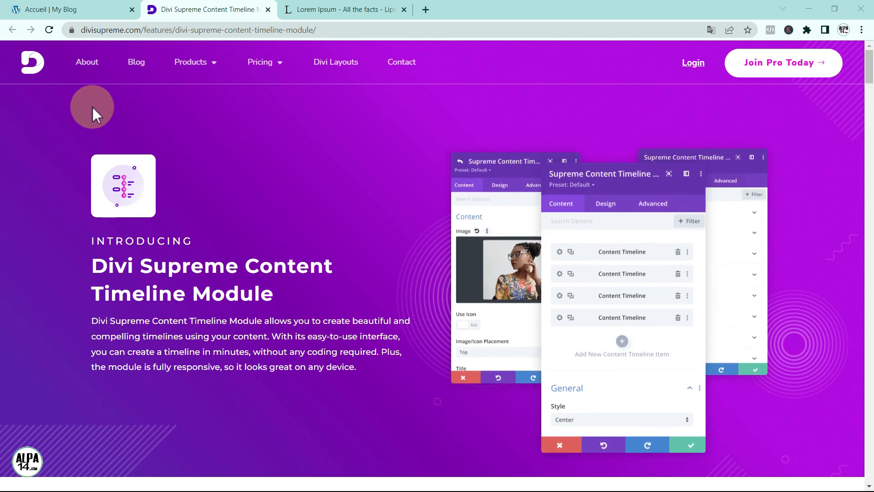
# On the Accueil page, insert a normal section with a one-column row above "Des cours adaptés à votre niveau".
pyautogui.click(72, 11)
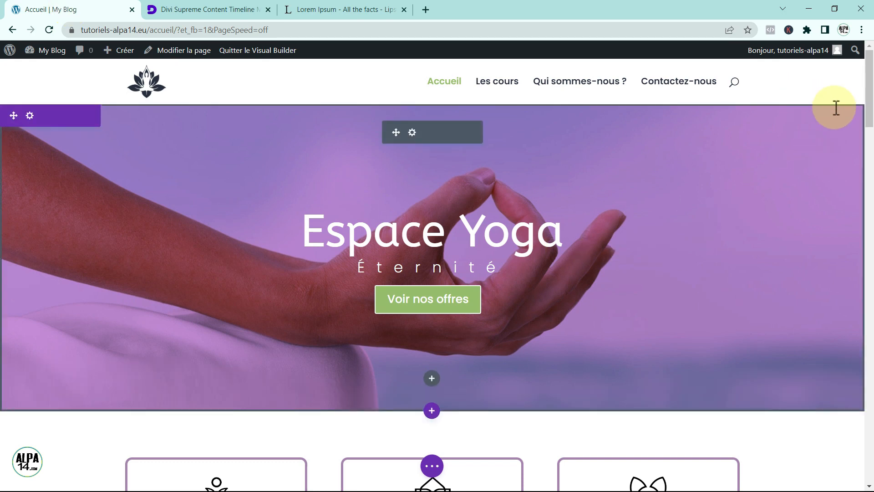
pyautogui.moveTo(870, 91); pyautogui.dragTo(871, 103)
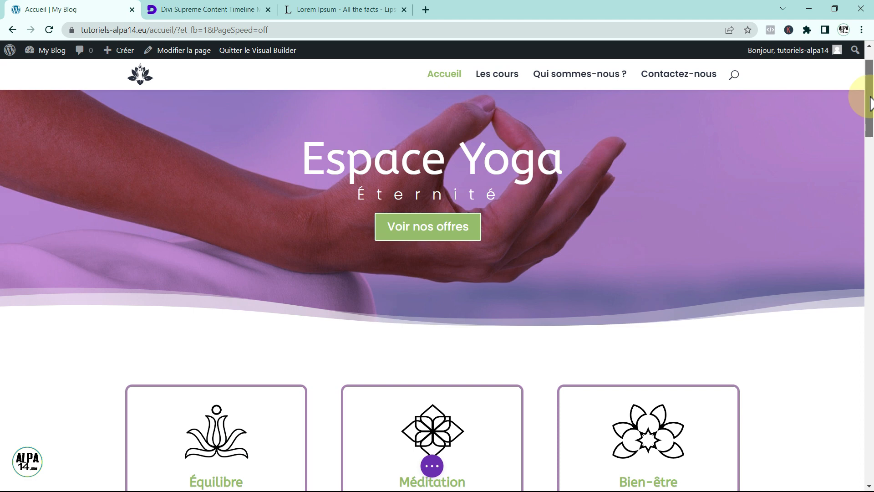
pyautogui.moveTo(870, 103); pyautogui.dragTo(831, 222)
pyautogui.moveTo(435, 330)
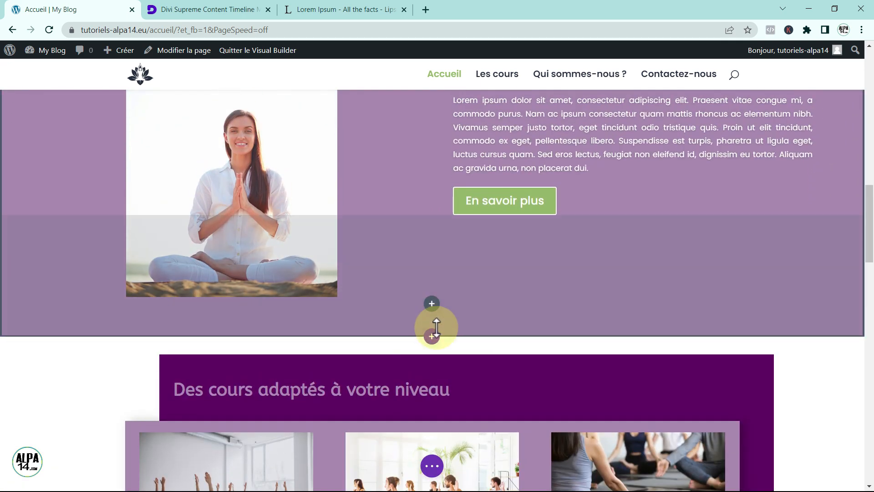
pyautogui.click(431, 337)
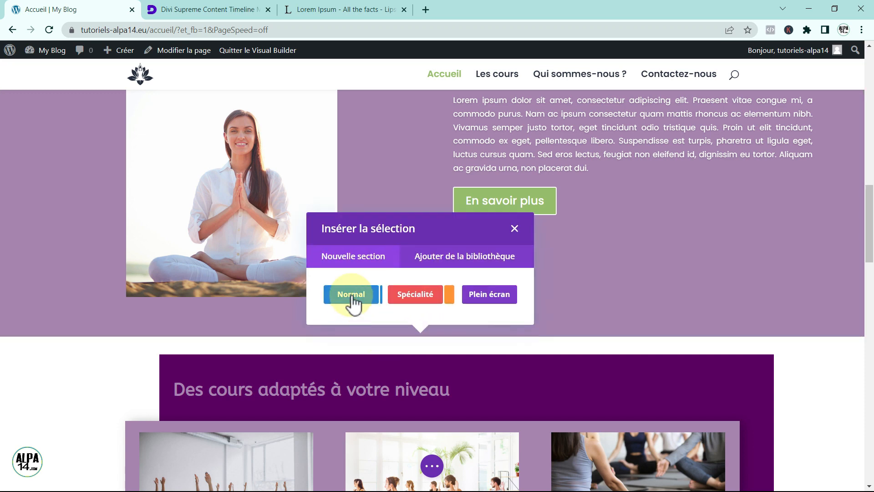
pyautogui.click(353, 298)
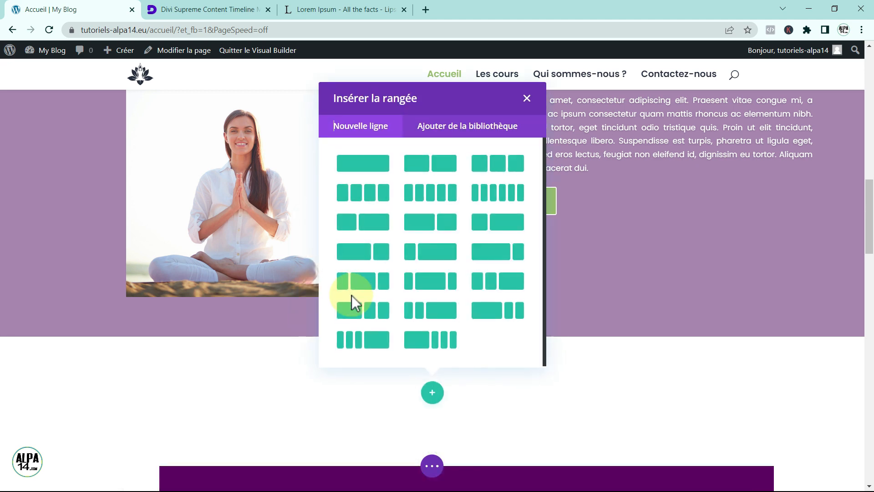
pyautogui.click(362, 166)
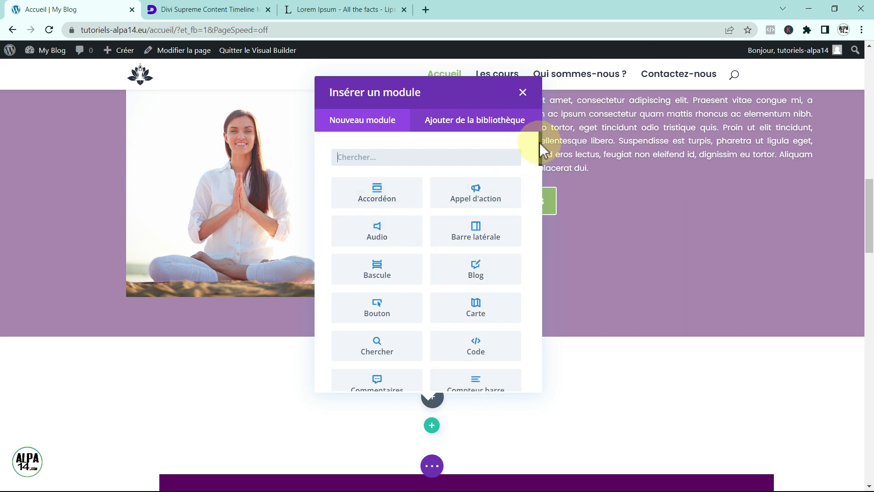
# Search the modules for "time" and insert the Supreme Content Timeline module in the new row.
pyautogui.moveTo(539, 143)
pyautogui.mouseDown()
pyautogui.moveTo(521, 258)
pyautogui.moveTo(542, 370)
pyautogui.moveTo(556, 338)
pyautogui.moveTo(565, 220)
pyautogui.mouseUp()
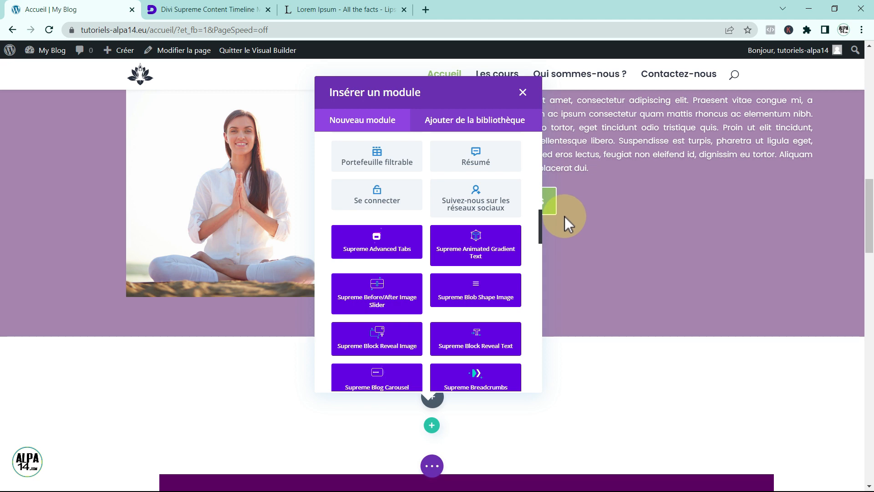
pyautogui.scroll(10, 564, 219)
pyautogui.click(367, 161)
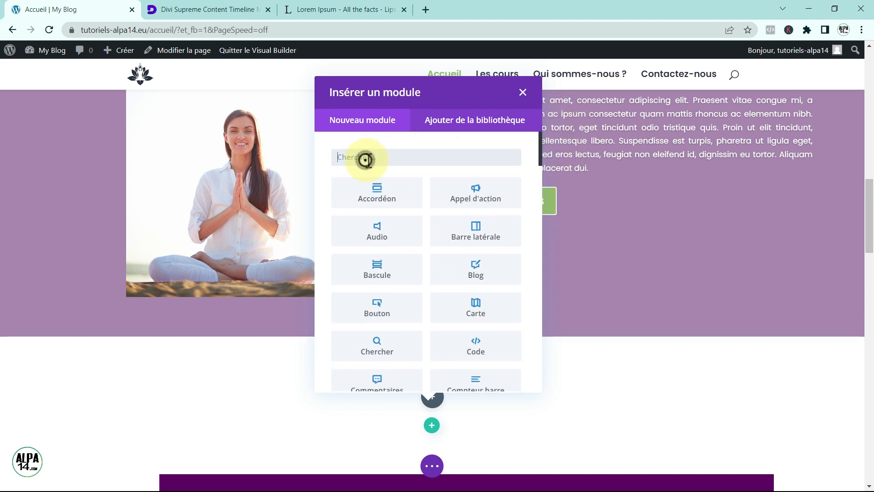
pyautogui.write('time')
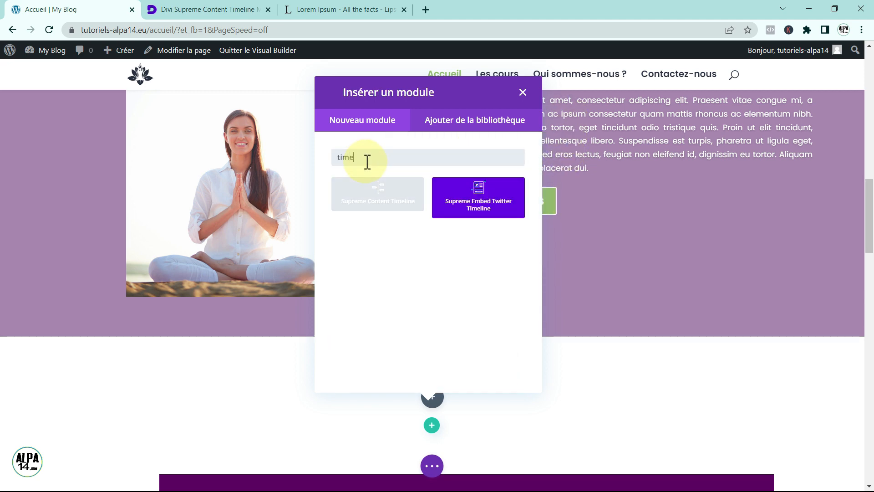
pyautogui.click(372, 201)
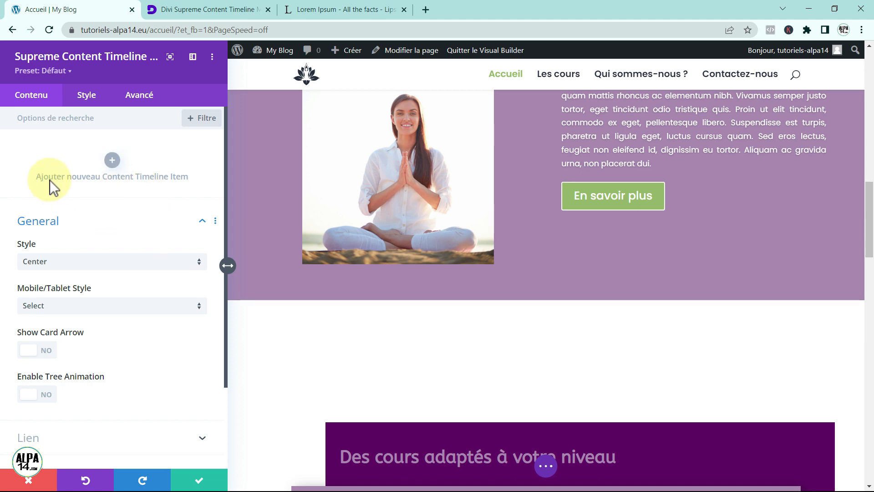
# Add a new Content Timeline item to the module.
pyautogui.click(114, 161)
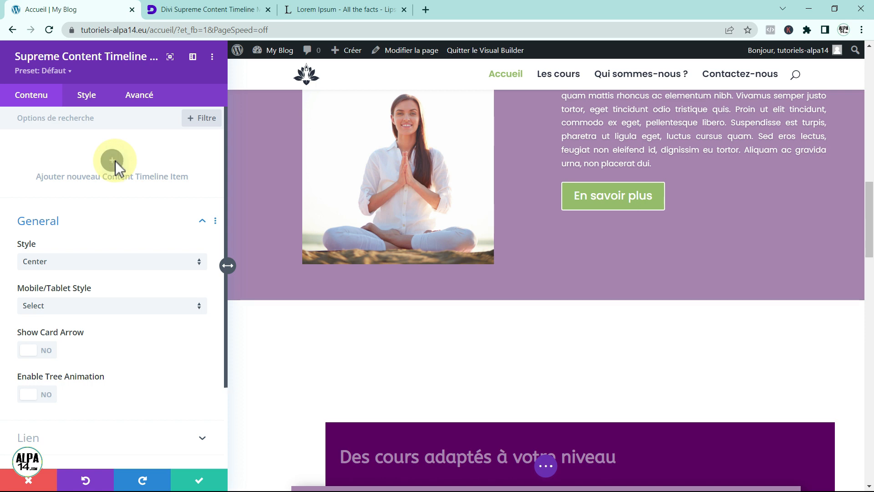
pyautogui.click(116, 163)
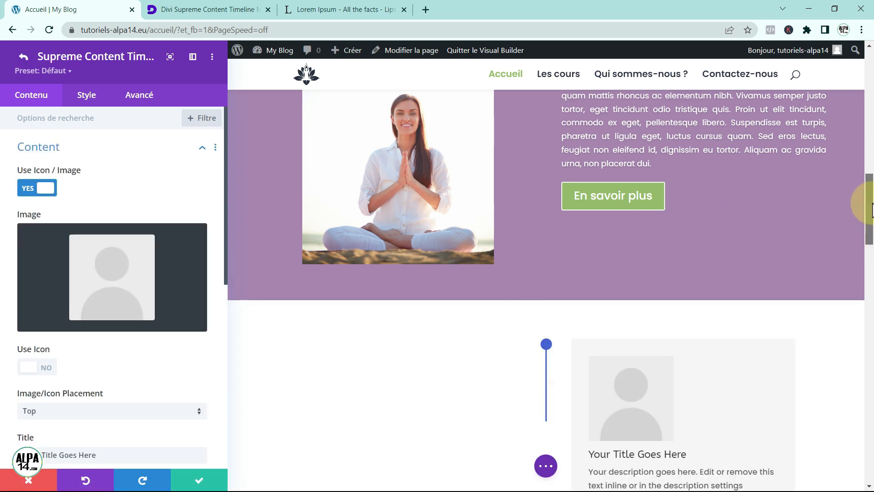
pyautogui.scroll(-3, 871, 209)
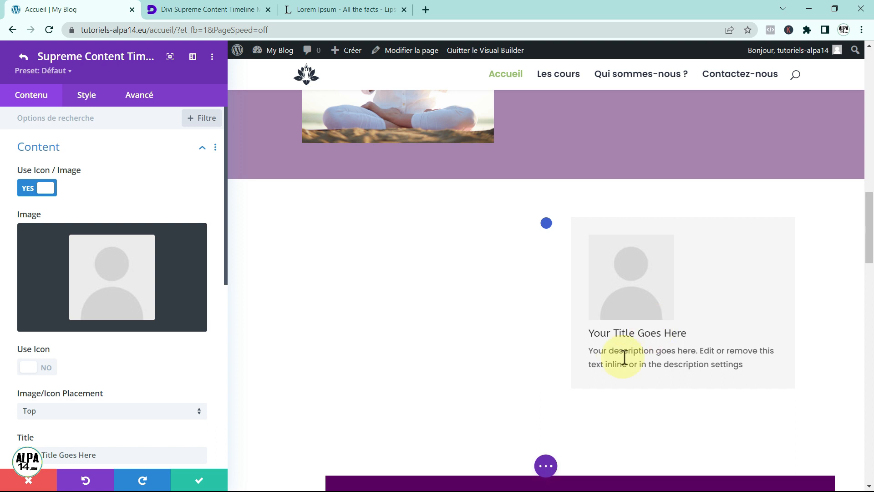
# Try a speech-bubble icon in place of the timeline item's image, and turn the icon option back off.
pyautogui.moveTo(157, 285)
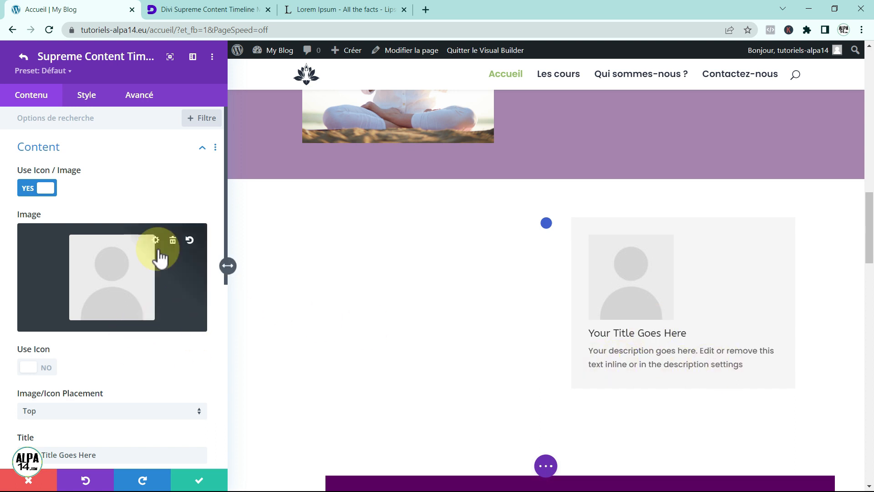
pyautogui.moveTo(225, 233)
pyautogui.mouseDown()
pyautogui.moveTo(224, 257)
pyautogui.moveTo(224, 250)
pyautogui.mouseUp()
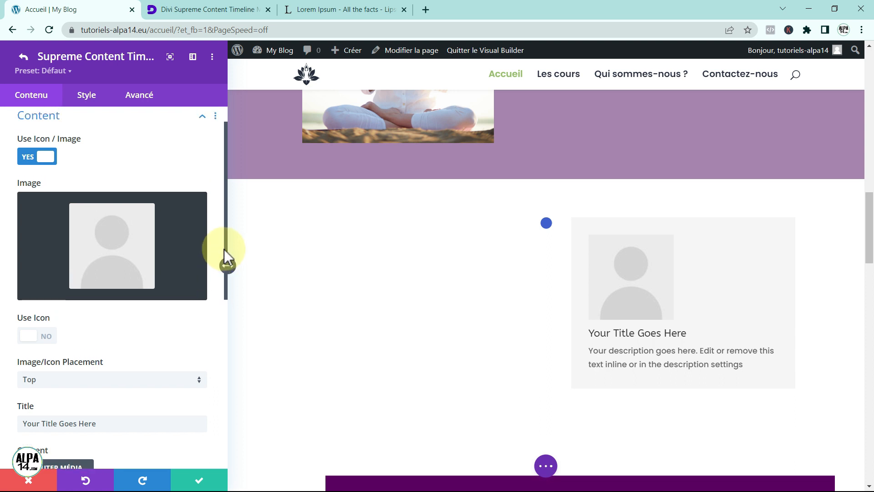
pyautogui.click(53, 339)
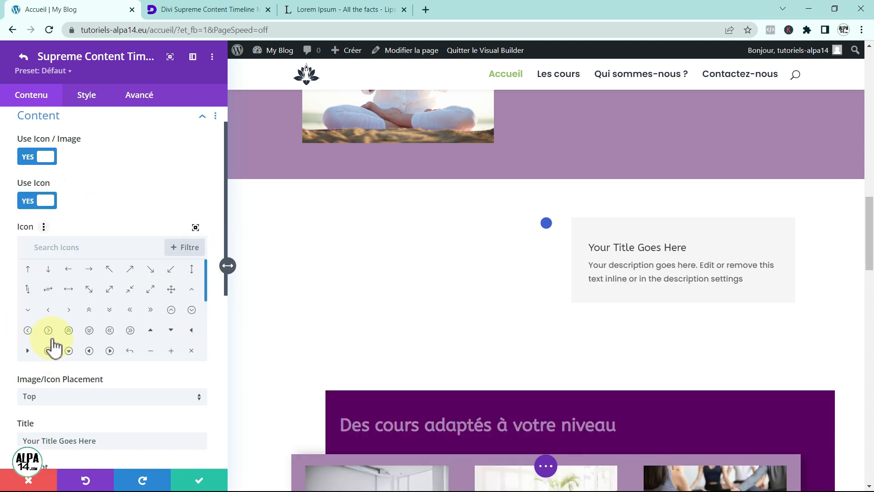
pyautogui.moveTo(206, 291); pyautogui.dragTo(204, 317)
pyautogui.click(112, 319)
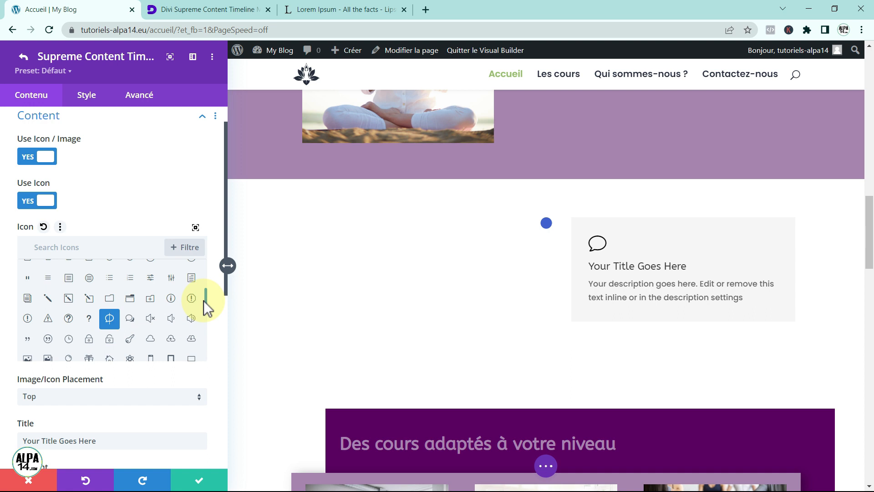
pyautogui.moveTo(205, 297); pyautogui.dragTo(211, 267)
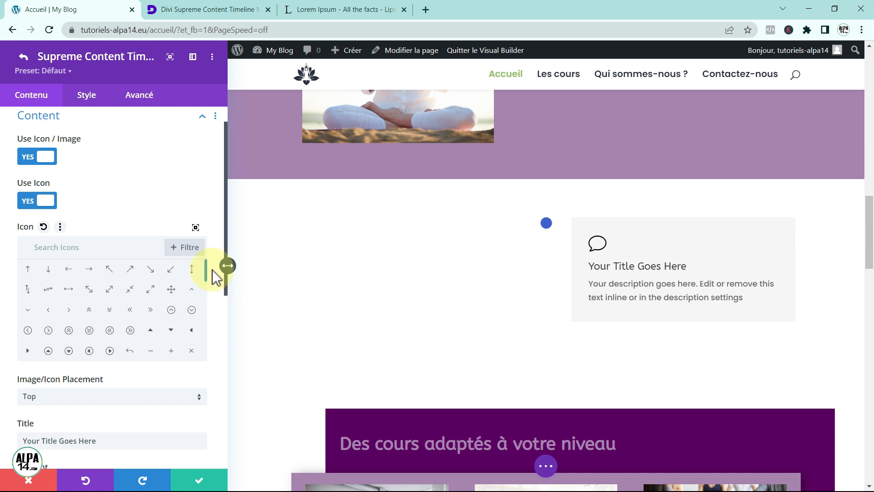
pyautogui.click(35, 200)
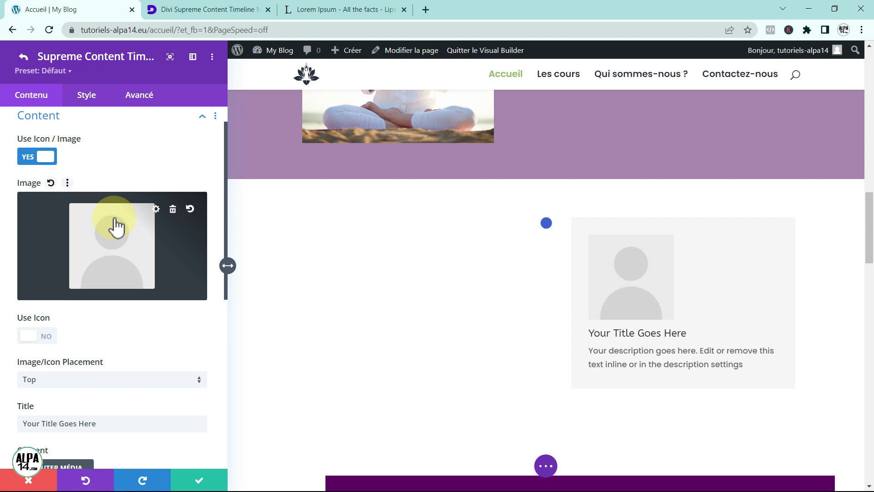
# Replace the item's placeholder image with the media library photo of two women talking at a reception desk.
pyautogui.click(173, 209)
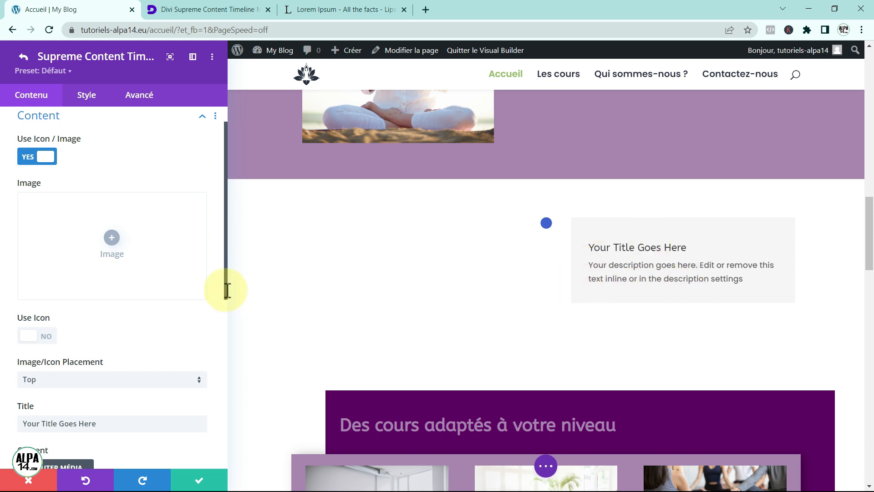
pyautogui.click(115, 242)
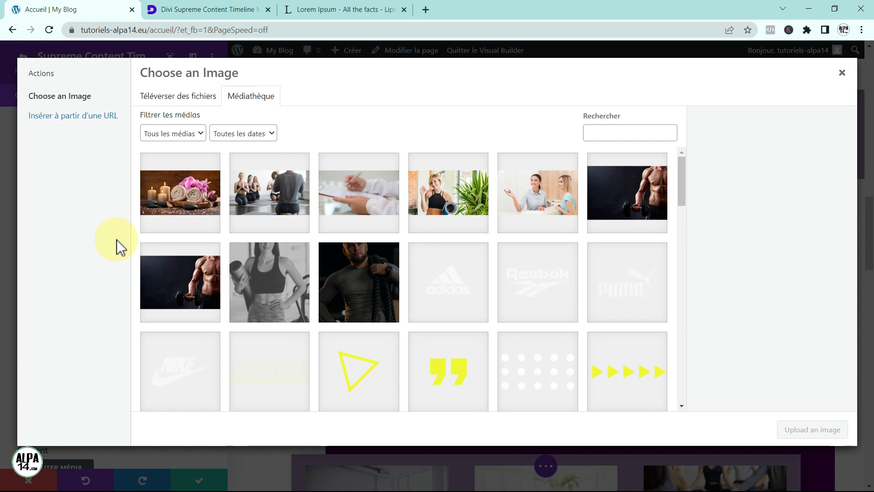
pyautogui.click(548, 197)
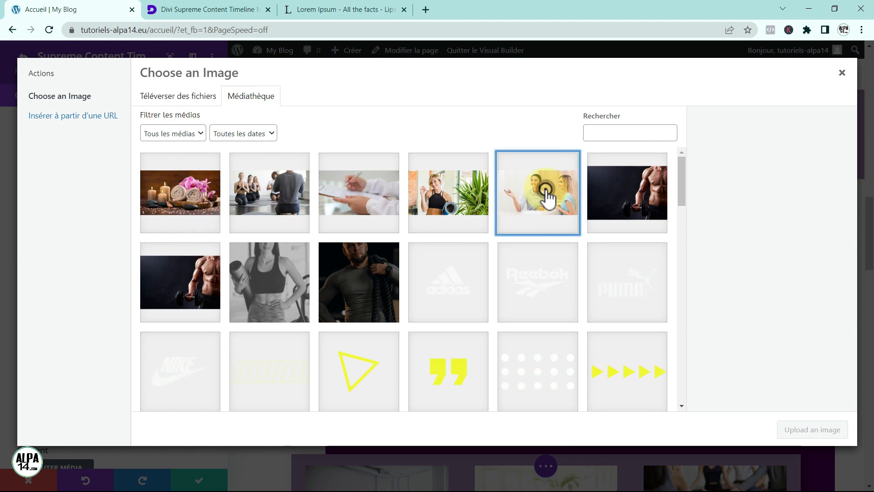
pyautogui.click(796, 432)
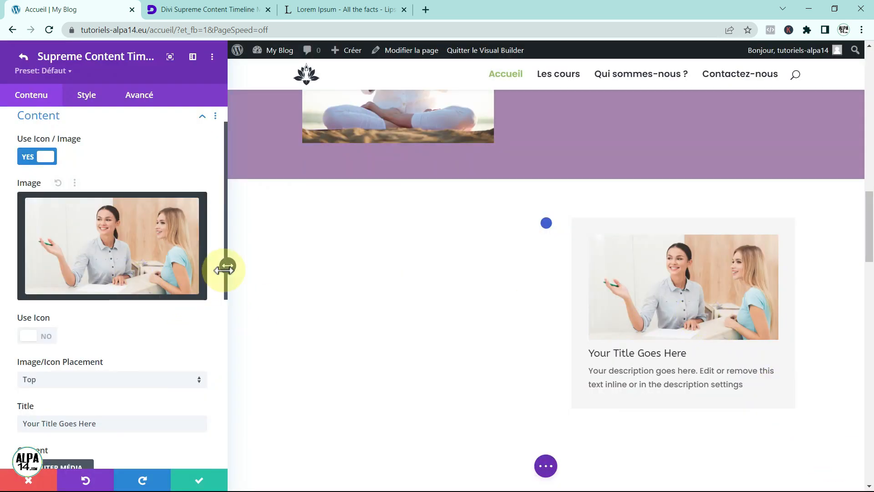
# Set the timeline item's title to "Accueil".
pyautogui.moveTo(226, 291); pyautogui.dragTo(225, 308)
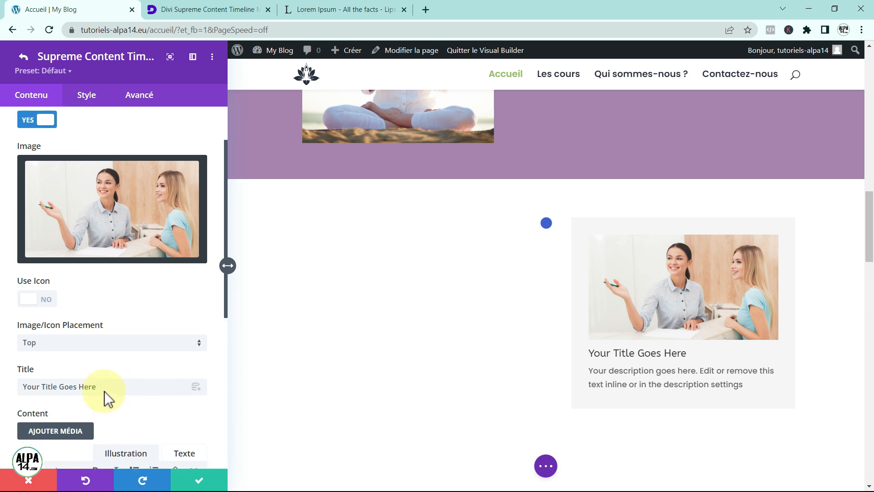
pyautogui.moveTo(105, 387); pyautogui.dragTo(6, 400)
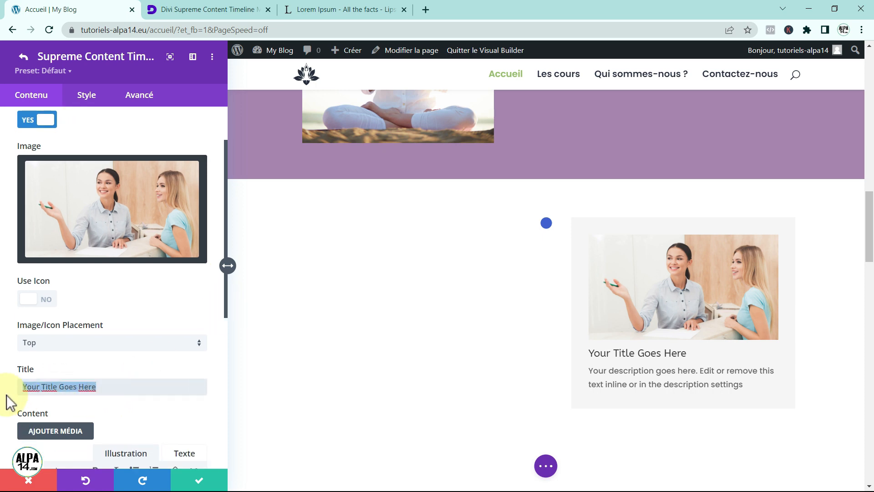
pyautogui.press('BackSpace')
pyautogui.write('Accueil')
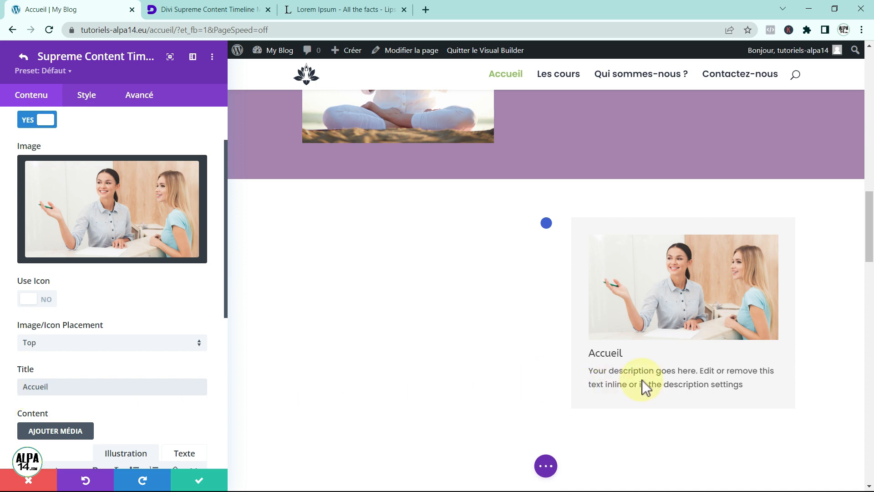
# Copy the first four sentences of the opening Lorem Ipsum paragraph from the lipsum.com page.
pyautogui.click(315, 13)
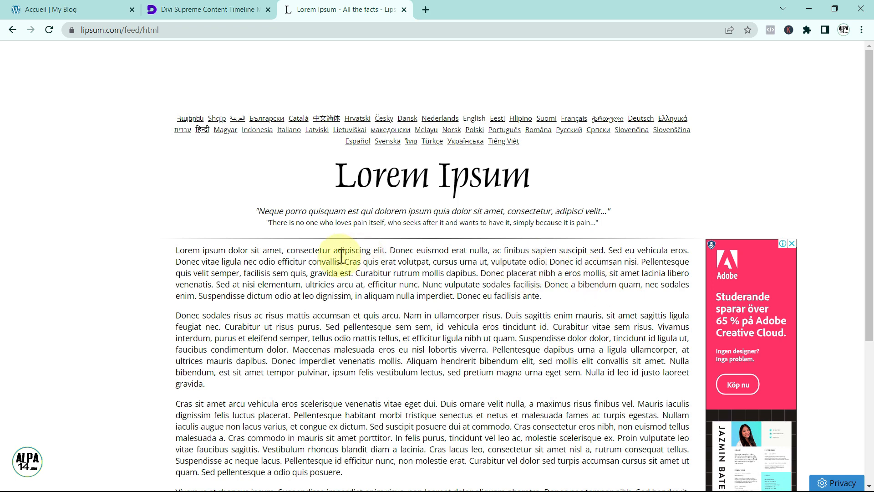
pyautogui.moveTo(345, 261); pyautogui.dragTo(175, 239)
pyautogui.hotkey('ctrl', 'c')
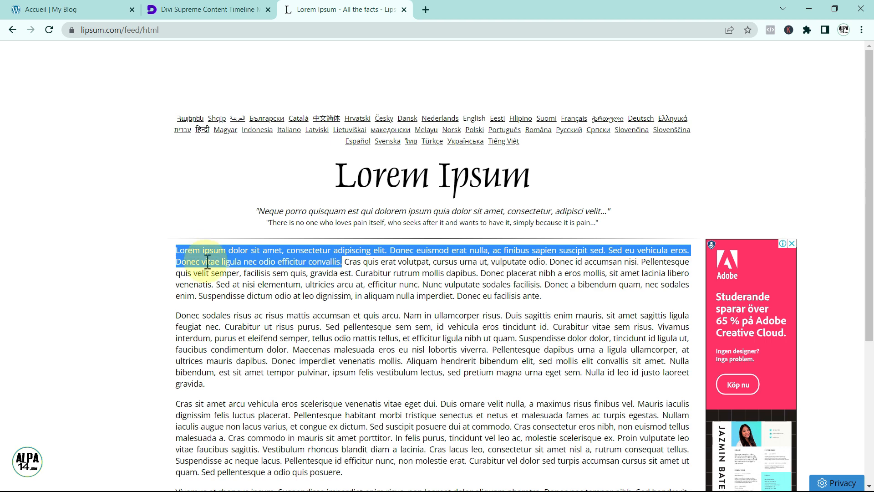
# Back in the page builder, replace the "Accueil" item's placeholder description with the copied Lorem Ipsum text.
pyautogui.click(68, 11)
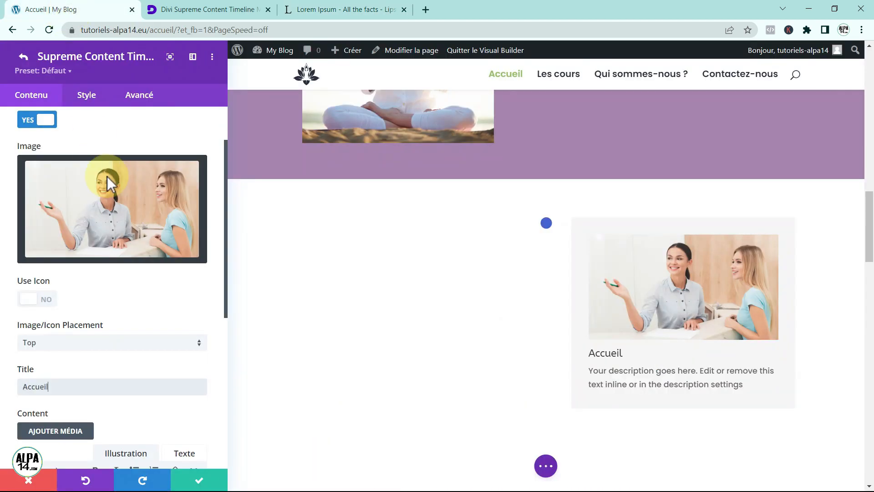
pyautogui.scroll(-2, 227, 296)
pyautogui.scroll(-4, 227, 301)
pyautogui.moveTo(203, 377); pyautogui.dragTo(2, 337)
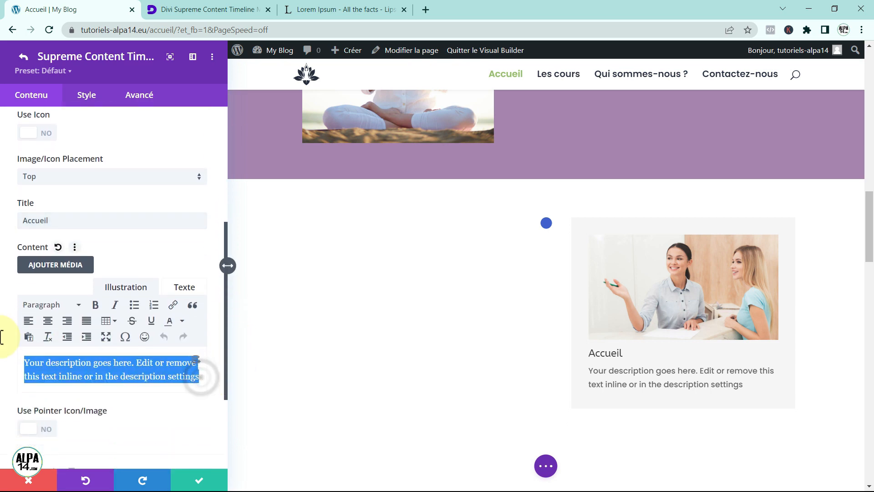
pyautogui.press('BackSpace')
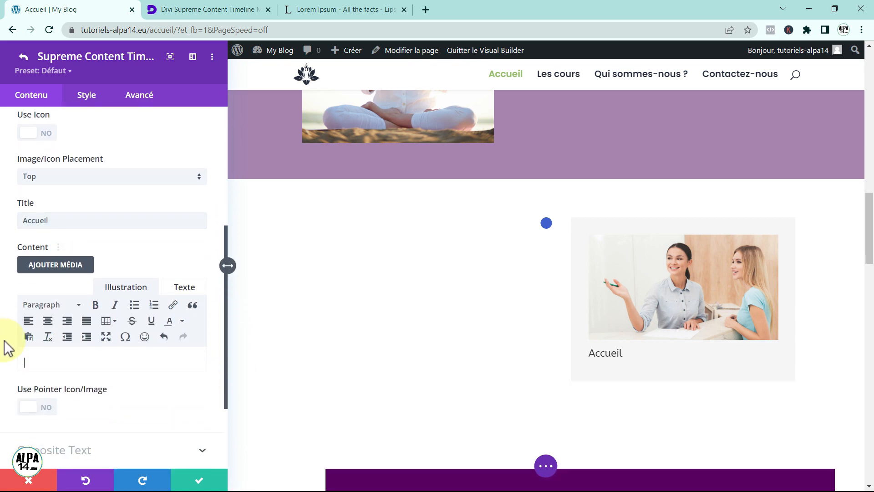
pyautogui.hotkey('ctrl', 'v')
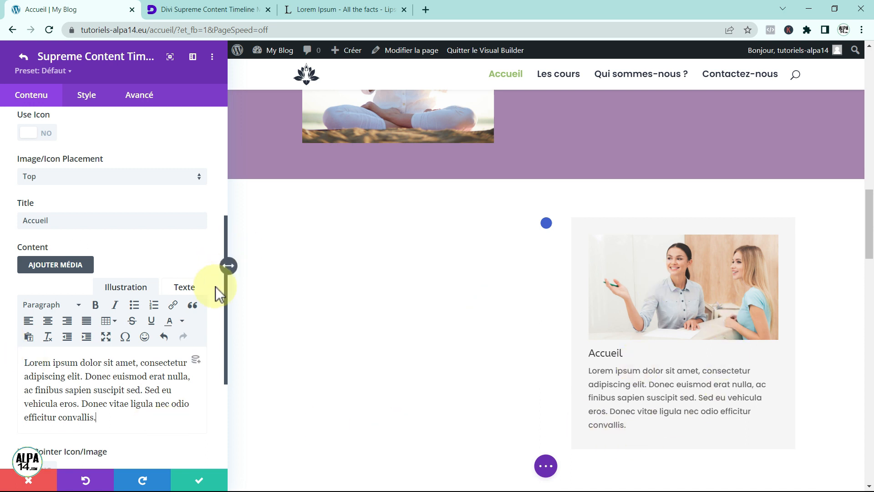
# Return to the timeline module's settings and add a second Content Timeline item.
pyautogui.moveTo(225, 301); pyautogui.dragTo(229, 187)
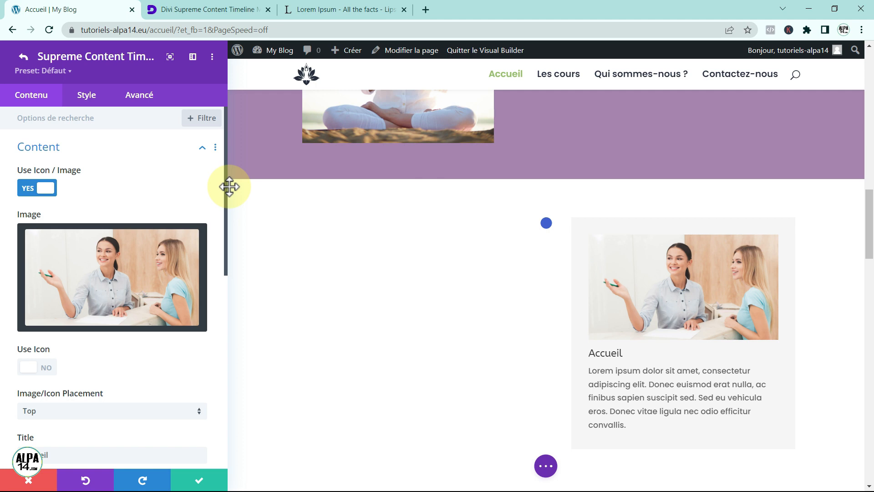
pyautogui.click(24, 58)
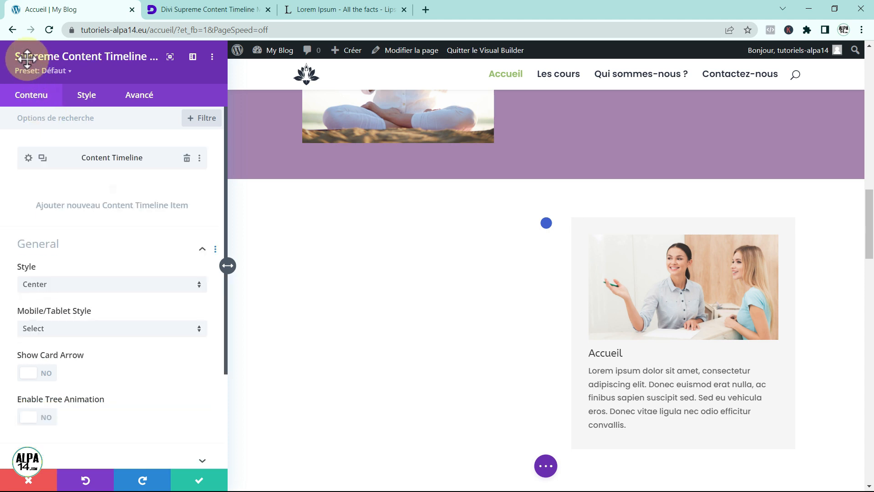
pyautogui.click(112, 189)
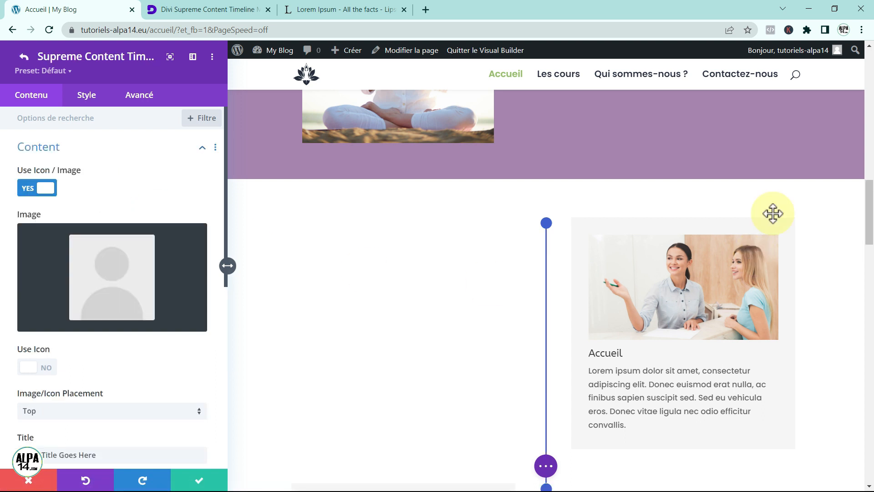
pyautogui.moveTo(869, 214); pyautogui.dragTo(870, 247)
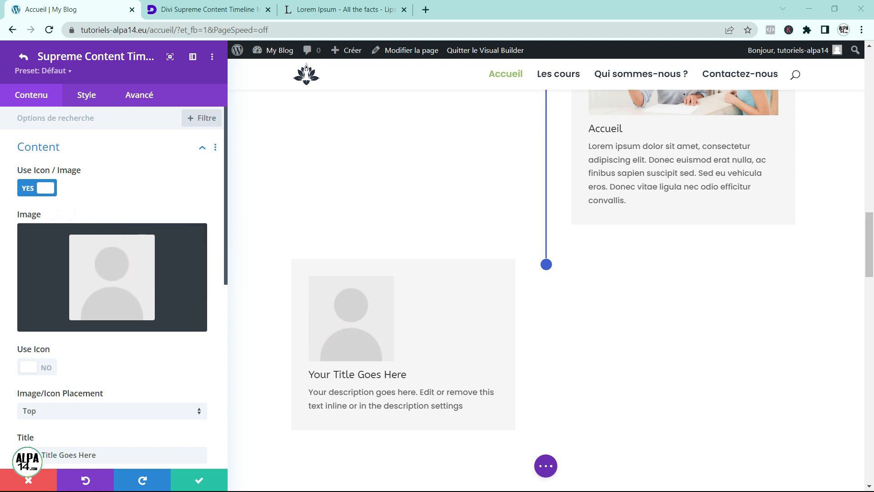
# Replace the second item's placeholder image with inscription.jpg, the clipboard-writing photo, from the media library.
pyautogui.click(111, 268)
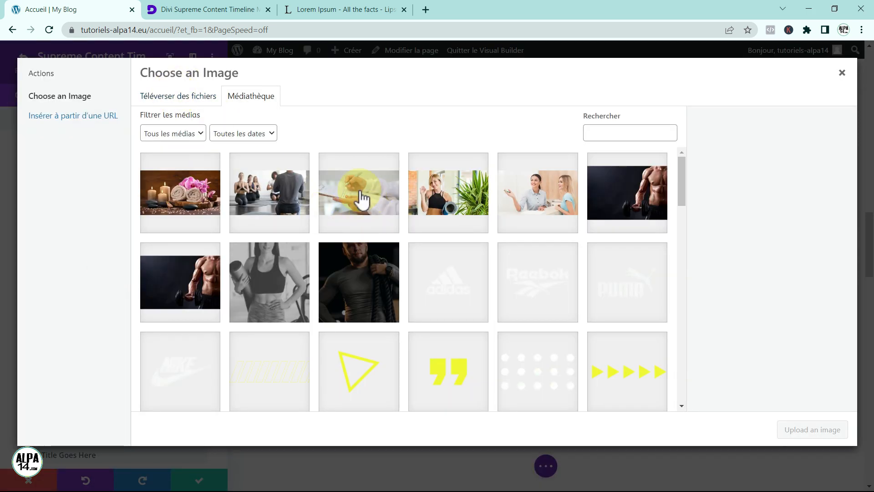
pyautogui.click(362, 199)
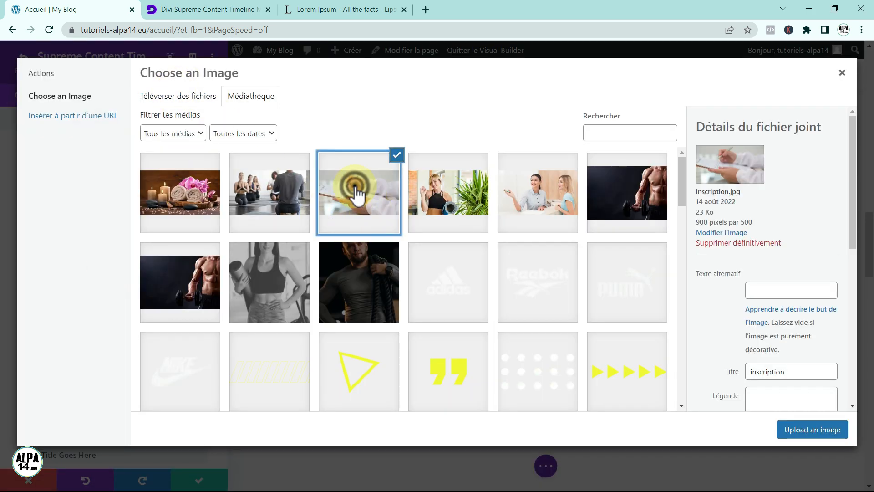
pyautogui.click(806, 434)
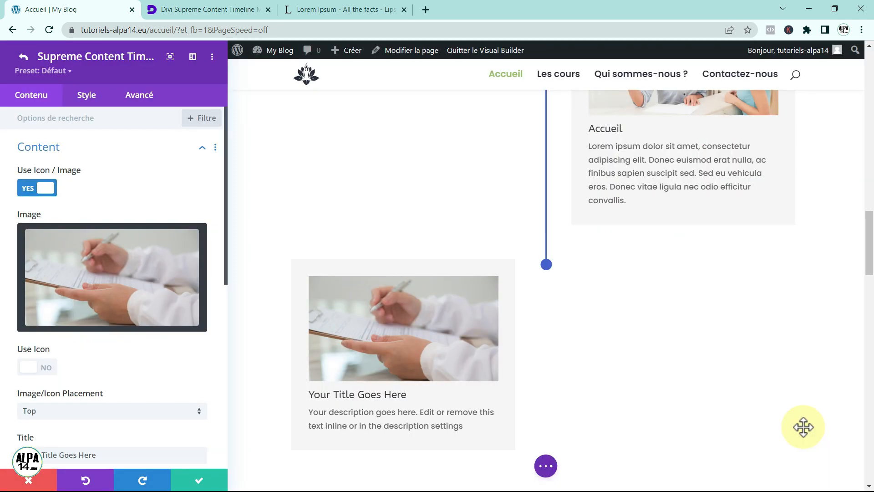
# Set the second timeline item's title to "L'inscription".
pyautogui.moveTo(870, 255)
pyautogui.mouseDown()
pyautogui.moveTo(866, 242)
pyautogui.moveTo(867, 262)
pyautogui.mouseUp()
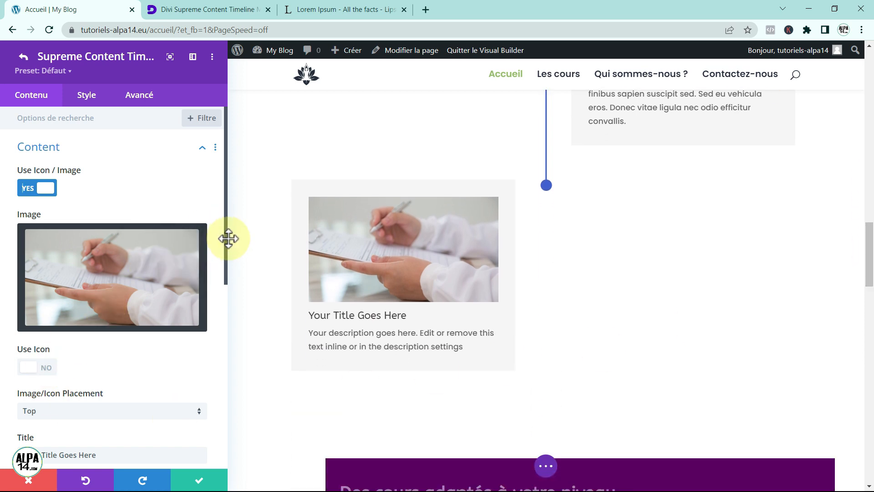
pyautogui.moveTo(226, 238); pyautogui.dragTo(213, 298)
pyautogui.moveTo(104, 339); pyautogui.dragTo(3, 339)
pyautogui.press('BackSpace')
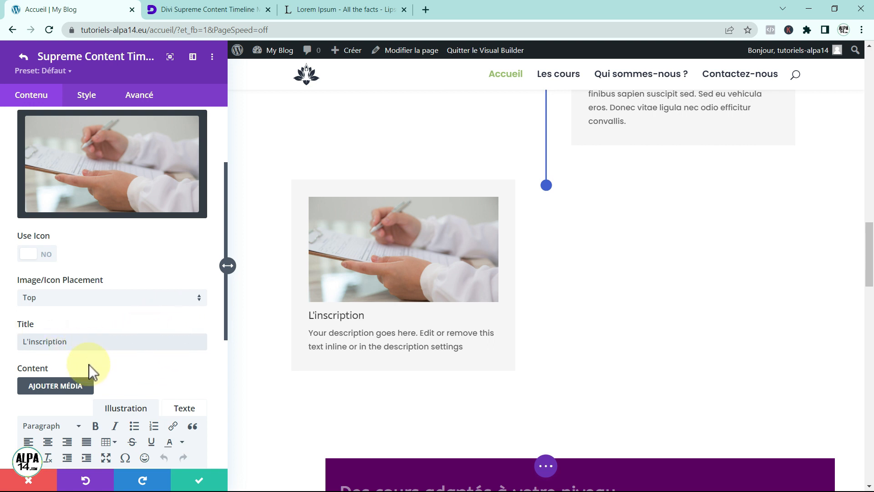
# Replace the "L'inscription" item's placeholder description with the copied Lorem Ipsum text.
pyautogui.scroll(-4, 226, 346)
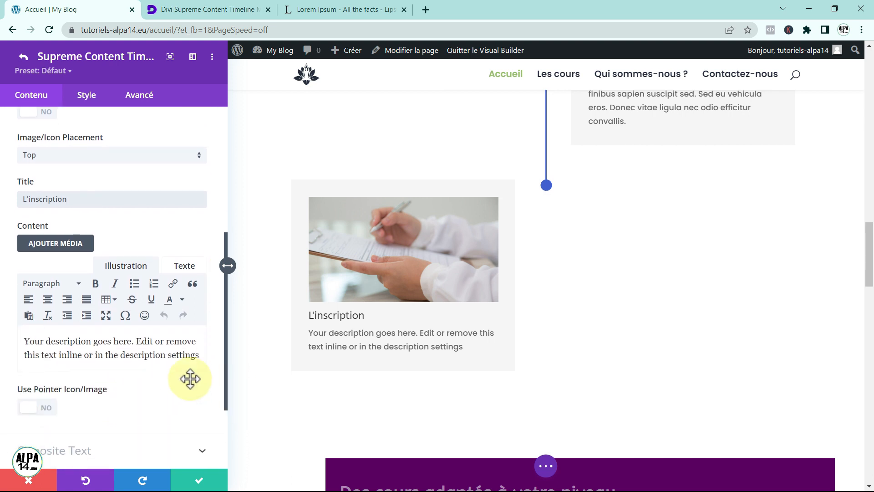
pyautogui.moveTo(201, 358); pyautogui.dragTo(3, 315)
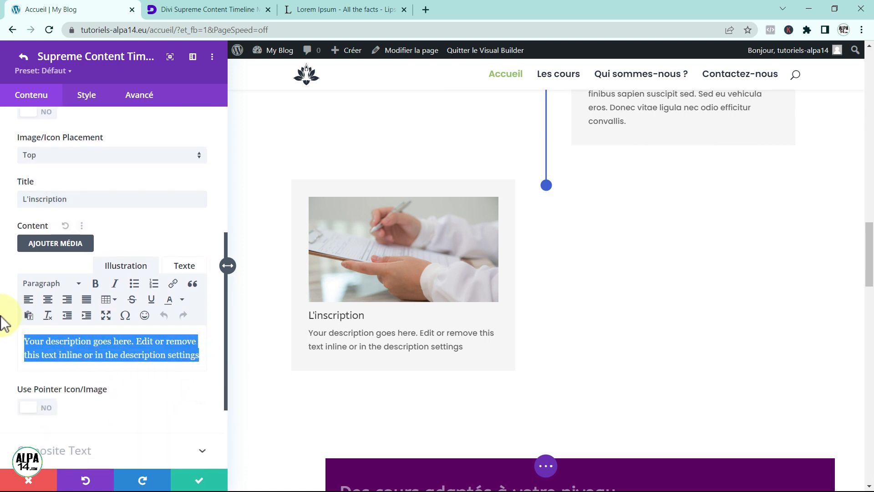
pyautogui.press('BackSpace')
pyautogui.hotkey('ctrl', 'v')
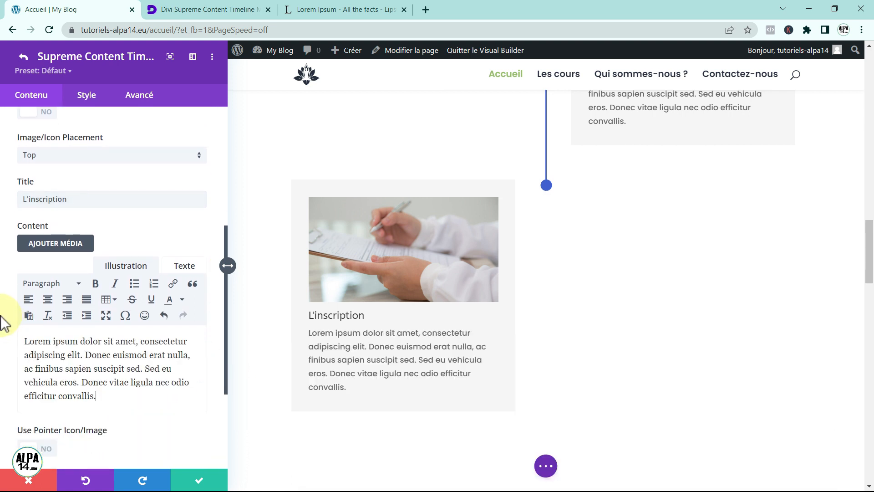
# Return to the timeline module's settings and add a third Content Timeline item.
pyautogui.click(23, 56)
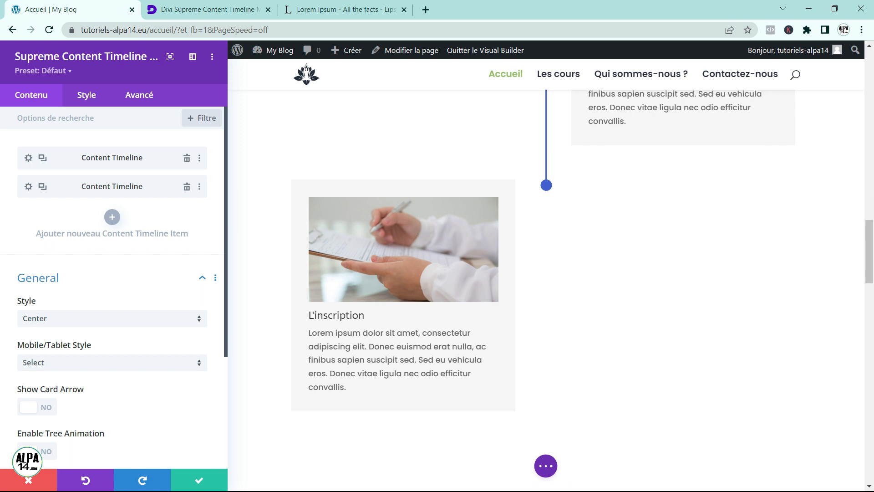
pyautogui.click(114, 218)
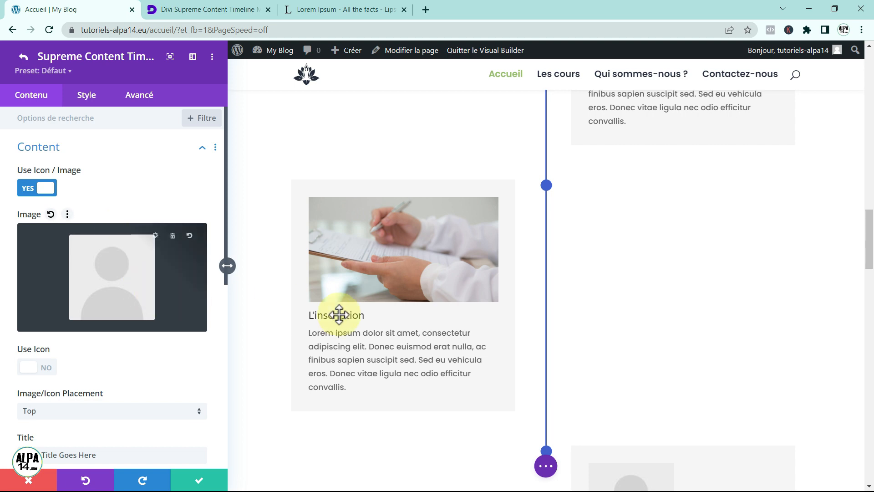
pyautogui.moveTo(869, 247); pyautogui.dragTo(869, 275)
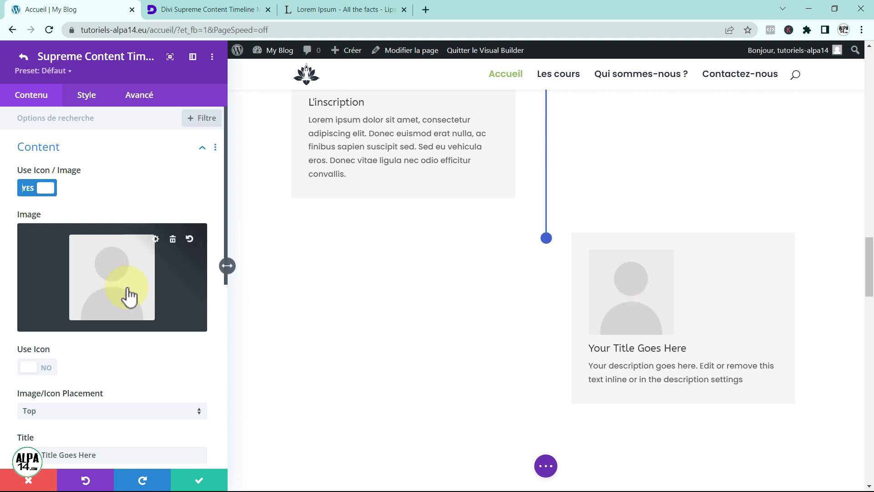
# Replace the third item's placeholder image with cours.jpg, the kneeling yoga class photo, from the media library.
pyautogui.click(91, 283)
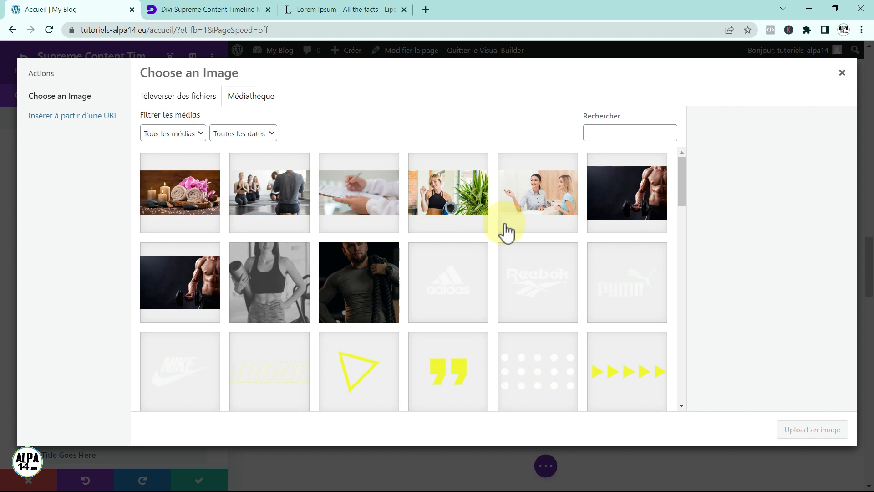
pyautogui.click(250, 201)
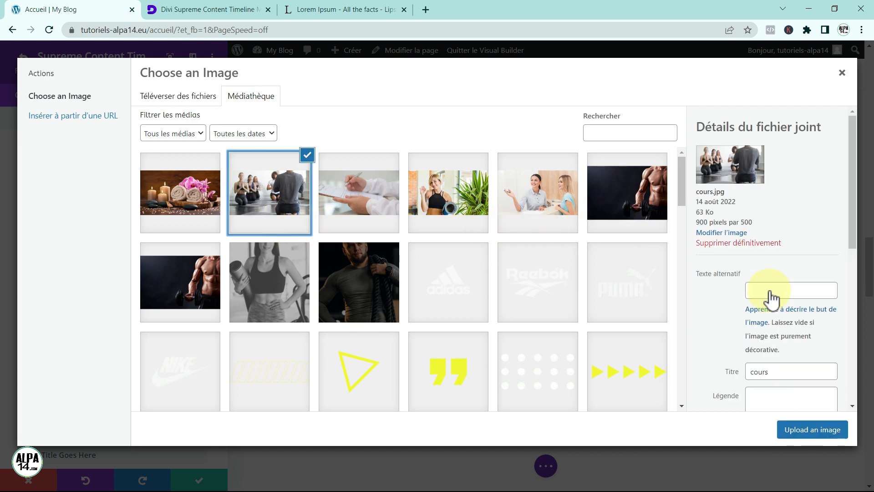
pyautogui.click(802, 434)
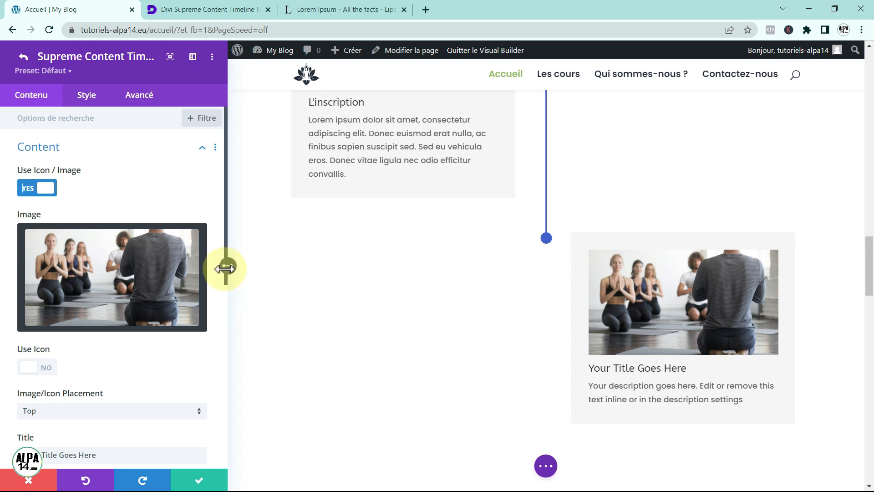
# Set the third timeline item's title to "Les cours".
pyautogui.moveTo(225, 282); pyautogui.dragTo(218, 342)
pyautogui.moveTo(104, 324); pyautogui.dragTo(4, 312)
pyautogui.press('BackSpace')
pyautogui.write('Lescour')
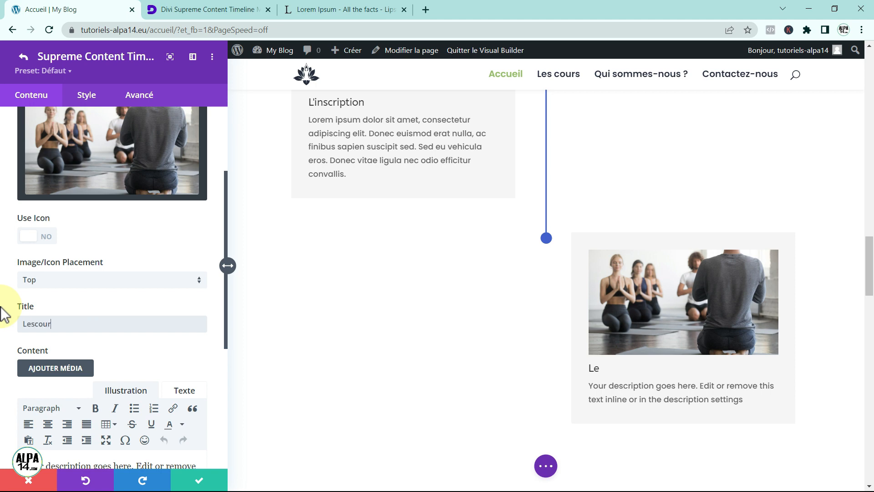
pyautogui.click(35, 323)
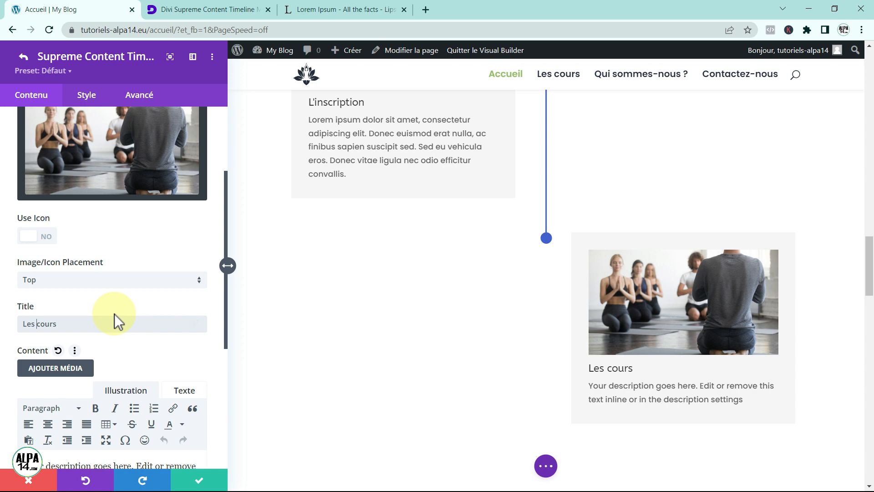
# Replace the "Les cours" item's placeholder description with the copied Lorem Ipsum text.
pyautogui.scroll(-5, 114, 313)
pyautogui.moveTo(203, 242); pyautogui.dragTo(2, 204)
pyautogui.press('BackSpace')
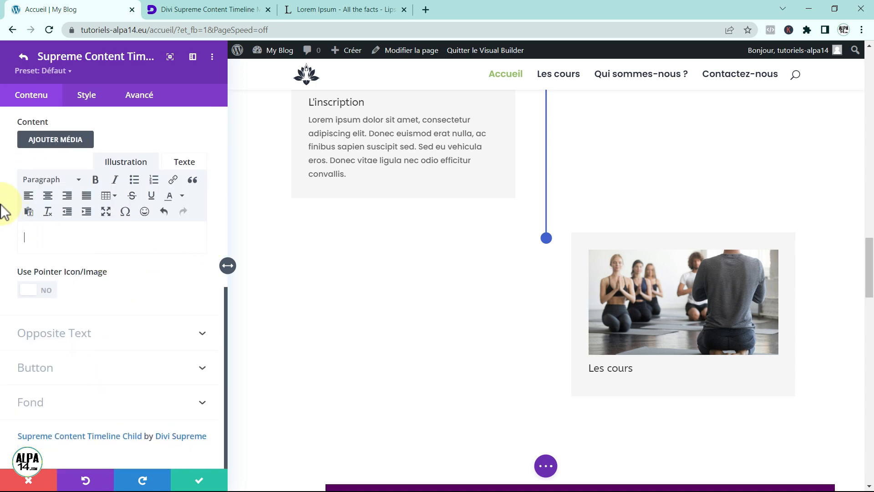
pyautogui.write('Lorem ipsum dolor sit amet, consectetur adipiscing elit. Donec euismod erat nulla, ac finibus sapien suscipit sed. Sed eu vehicula eros. Donec vitae ligula nec odio efficitur convallis.')
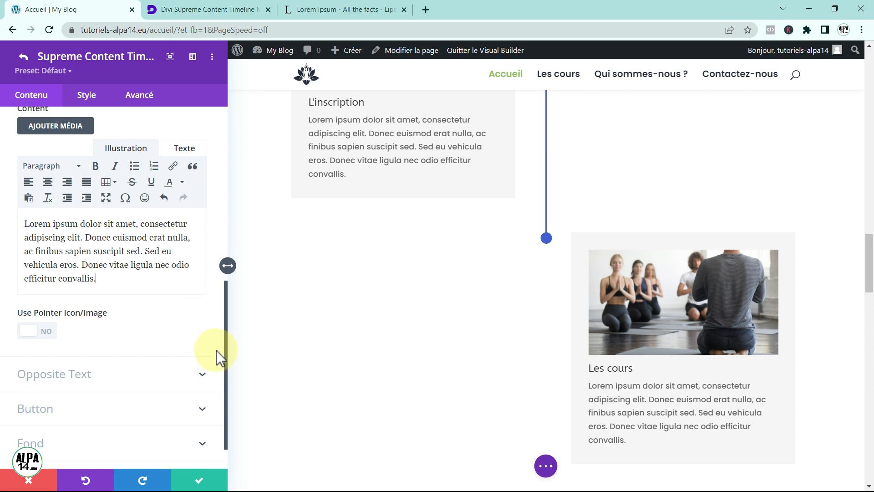
# Give the "Les cours" item a button with the text "En savoir plus" and the link URL "#".
pyautogui.moveTo(225, 383); pyautogui.dragTo(226, 370)
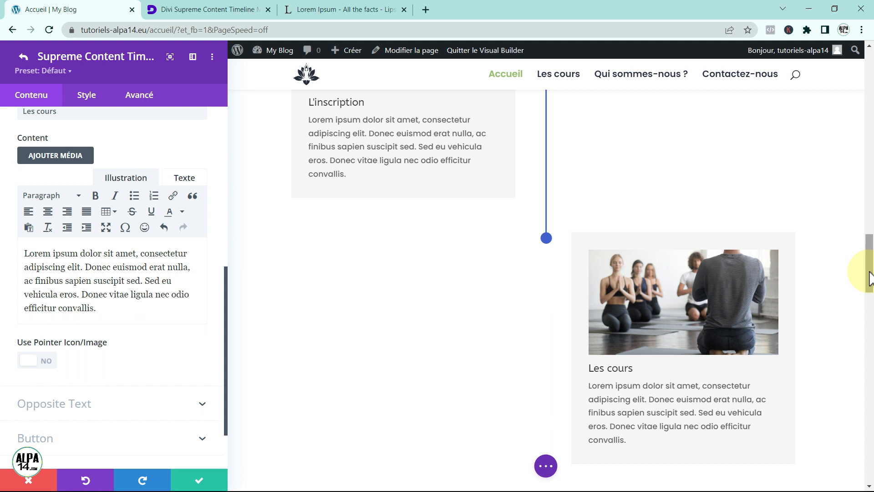
pyautogui.scroll(-2, 869, 278)
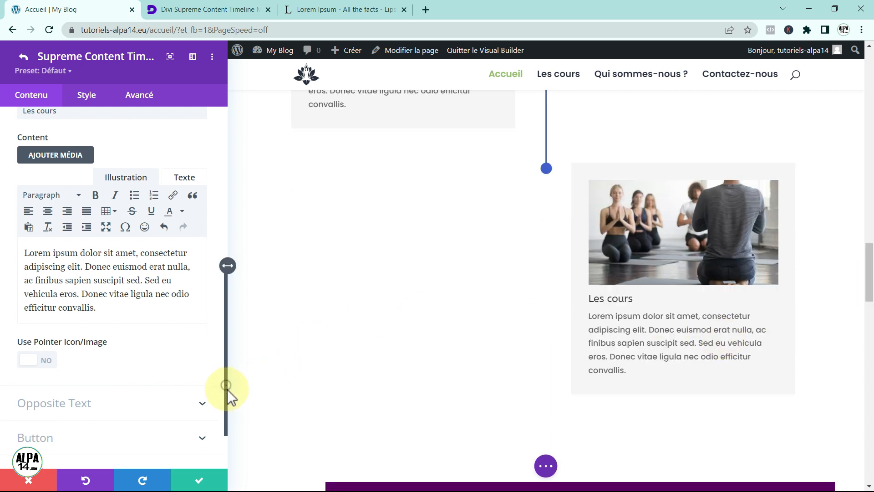
pyautogui.moveTo(226, 385); pyautogui.dragTo(228, 401)
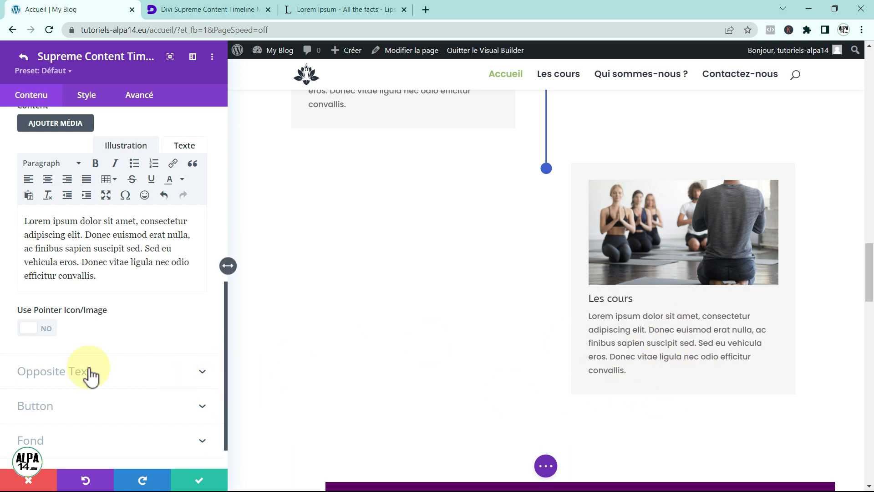
pyautogui.click(203, 407)
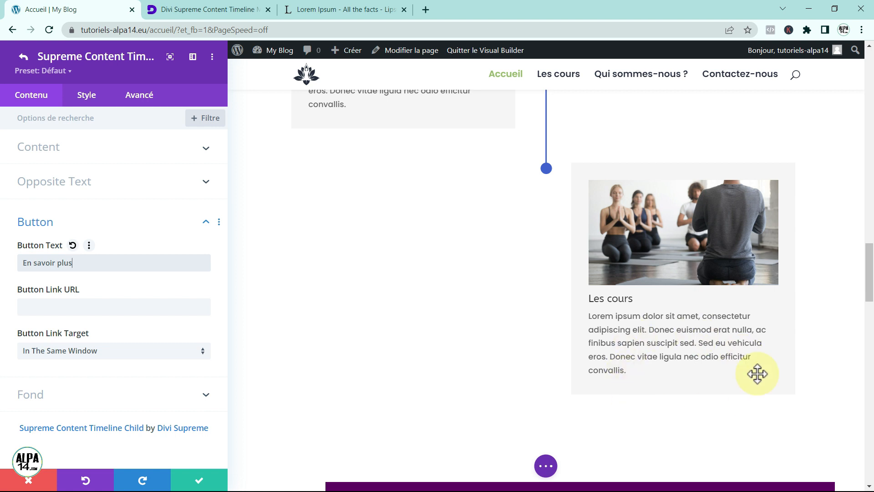
pyautogui.click(33, 309)
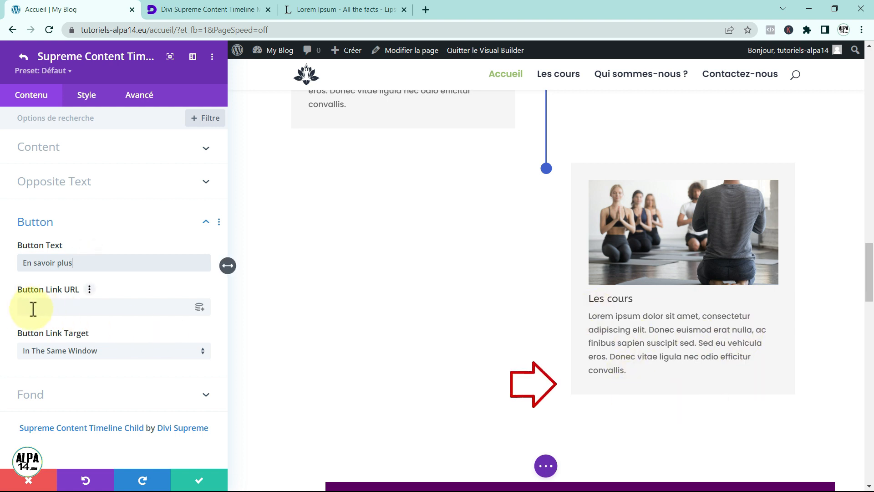
pyautogui.click(33, 309)
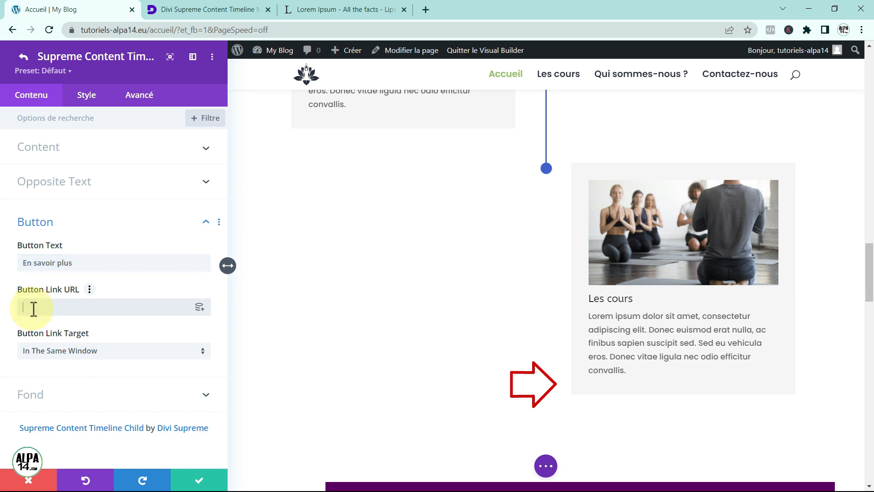
pyautogui.write('#')
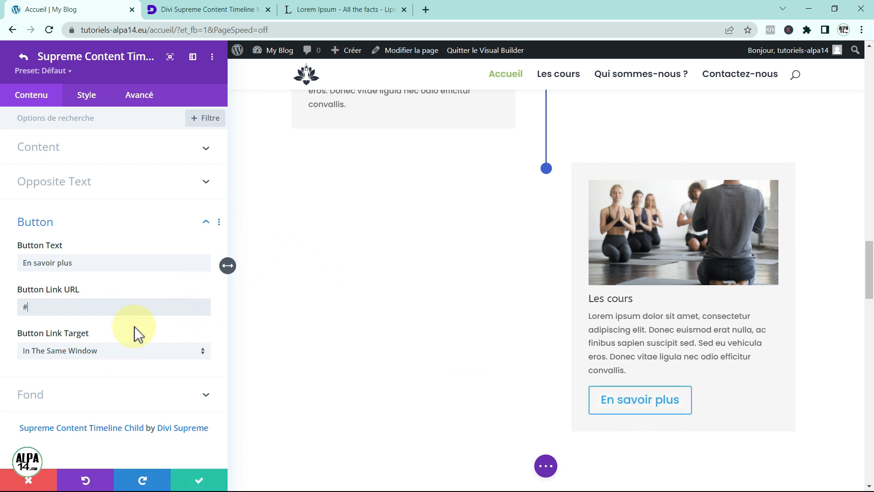
# Add a fourth timeline item and replace its placeholder image with the candles, towels and orchid spa photo from the media library.
pyautogui.click(23, 59)
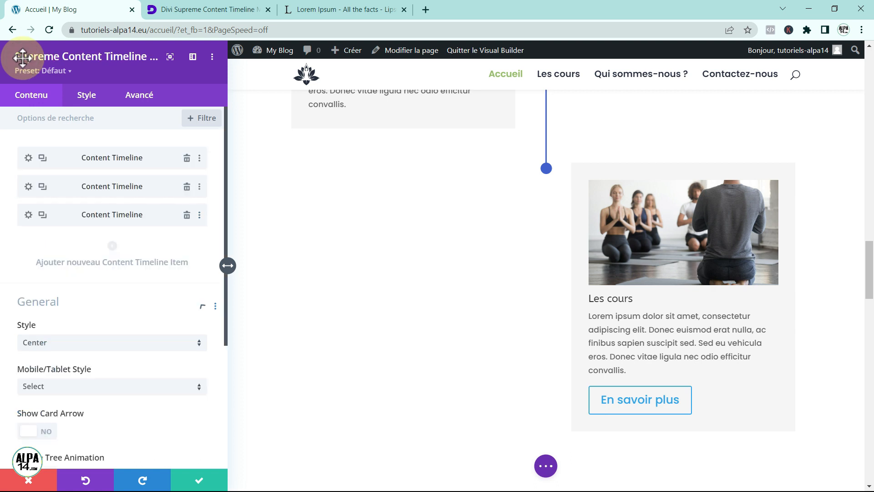
pyautogui.click(114, 248)
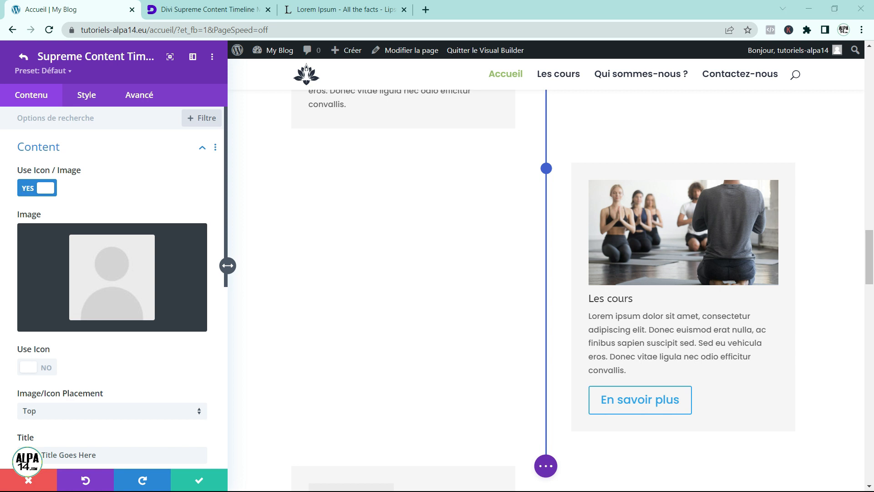
pyautogui.click(129, 274)
pyautogui.click(129, 275)
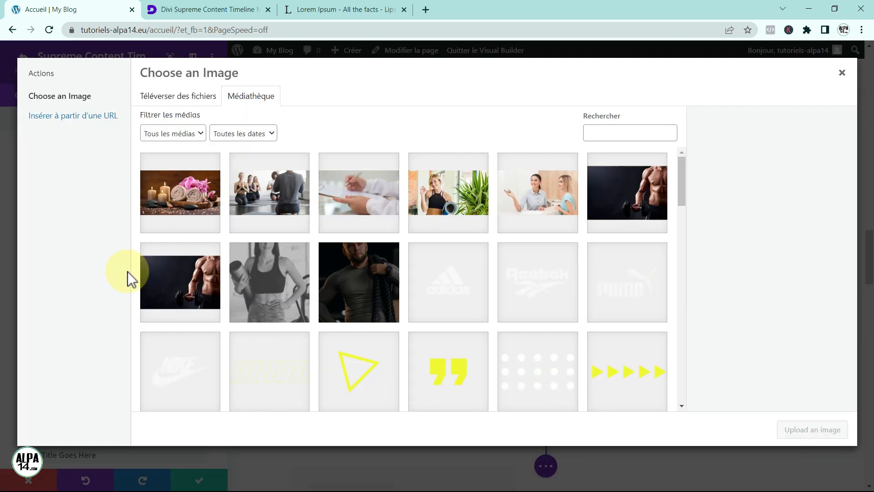
pyautogui.click(172, 211)
pyautogui.click(801, 432)
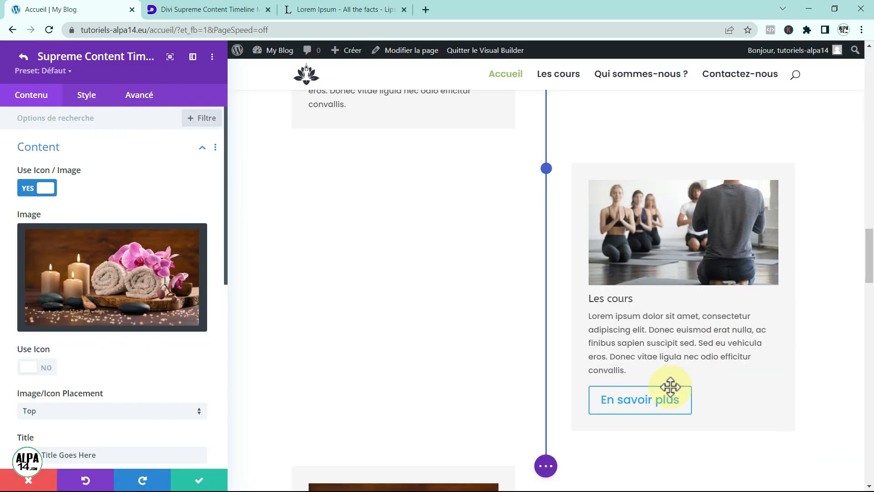
# Set the fourth timeline item's title to "L'espace détente".
pyautogui.scroll(-2, 225, 280)
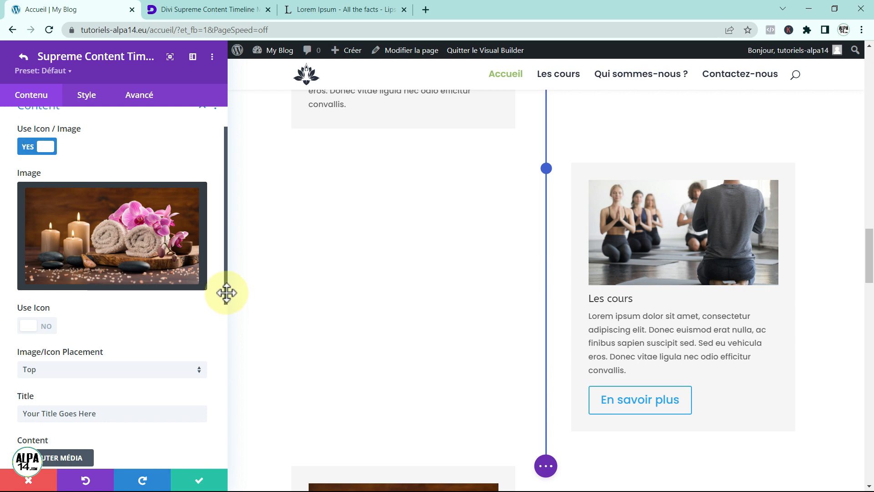
pyautogui.scroll(-1, 225, 302)
pyautogui.scroll(-1, 226, 305)
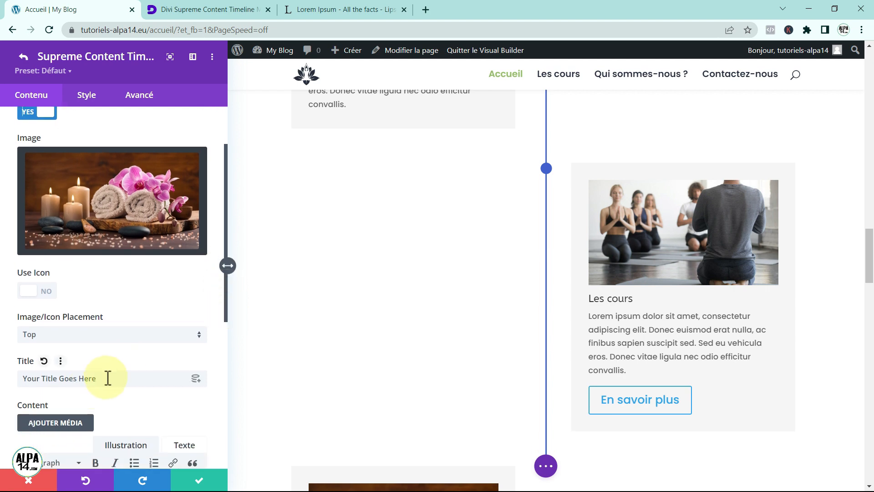
pyautogui.moveTo(105, 378); pyautogui.dragTo(1, 391)
pyautogui.press('BackSpace')
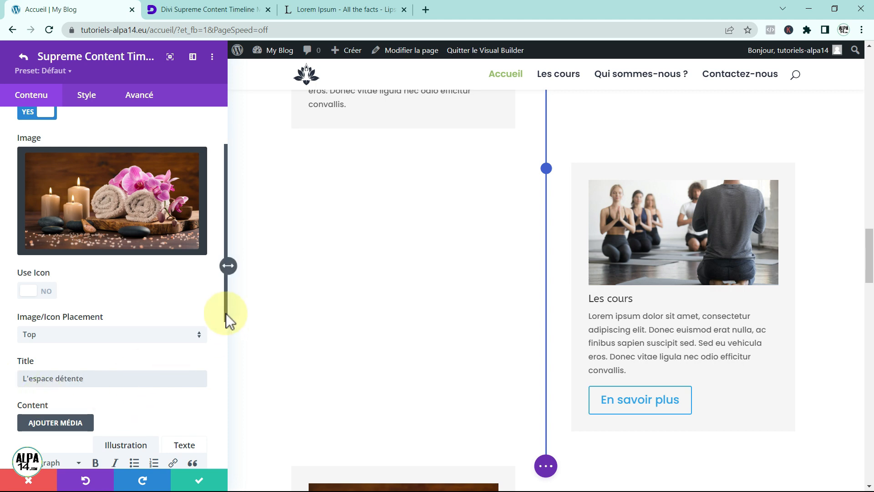
# Replace the "L'espace détente" item's placeholder description with the copied Lorem Ipsum text.
pyautogui.moveTo(226, 320); pyautogui.dragTo(8, 391)
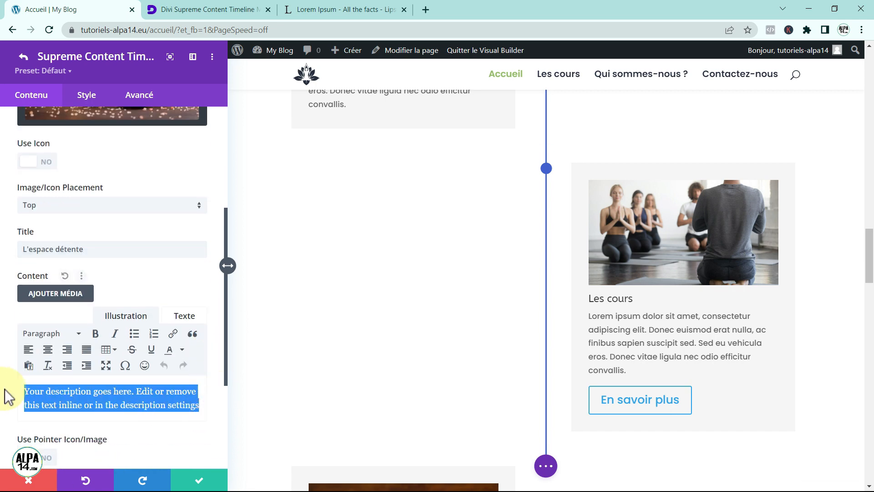
pyautogui.press('BackSpace')
pyautogui.write('Lorem ipsum dolor sit amet, consectetur adipiscing elit. Donec euismod erat nulla, ac finibus sapien suscipit sed. Sed eu vehicula eros. Donec vitae ligula nec odio efficitur convallis.')
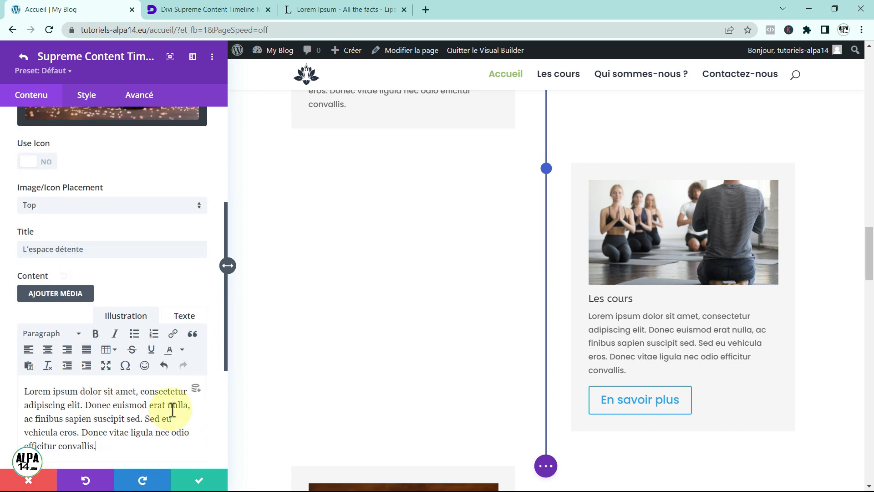
# Give the "L'espace détente" item a button with the text "En savoir plus" and a link URL, and save the item.
pyautogui.moveTo(226, 357); pyautogui.dragTo(214, 444)
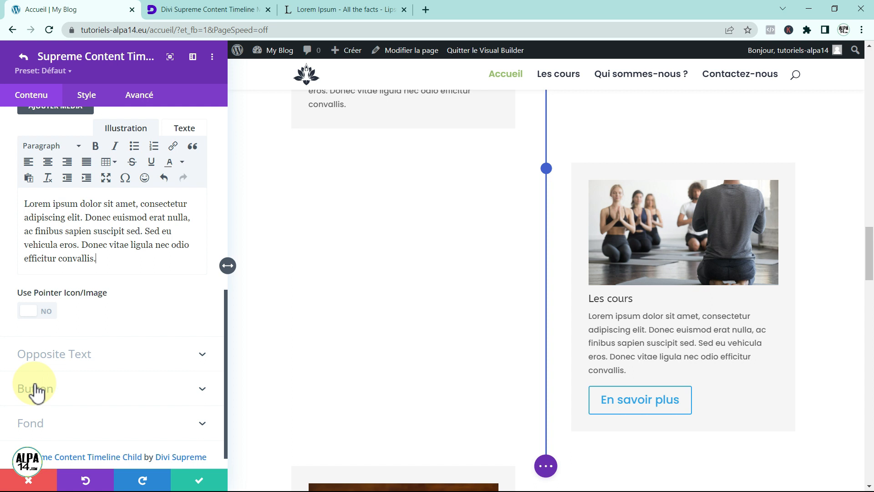
pyautogui.click(194, 388)
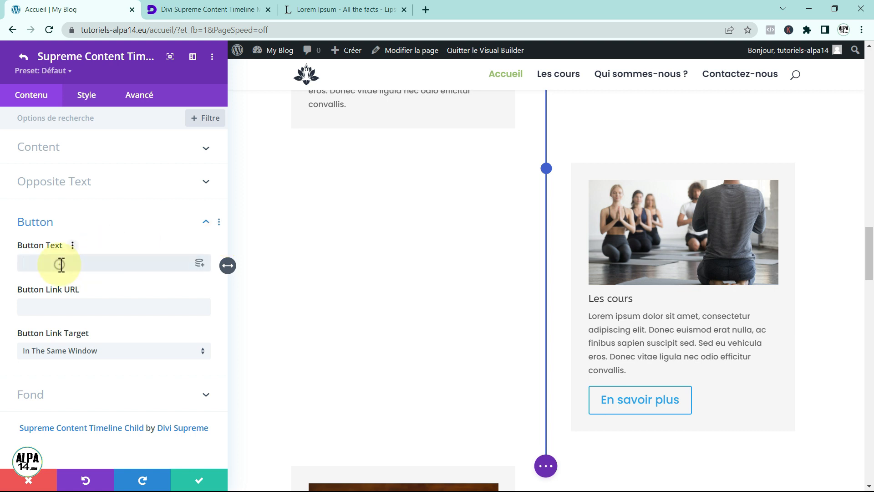
pyautogui.write('E')
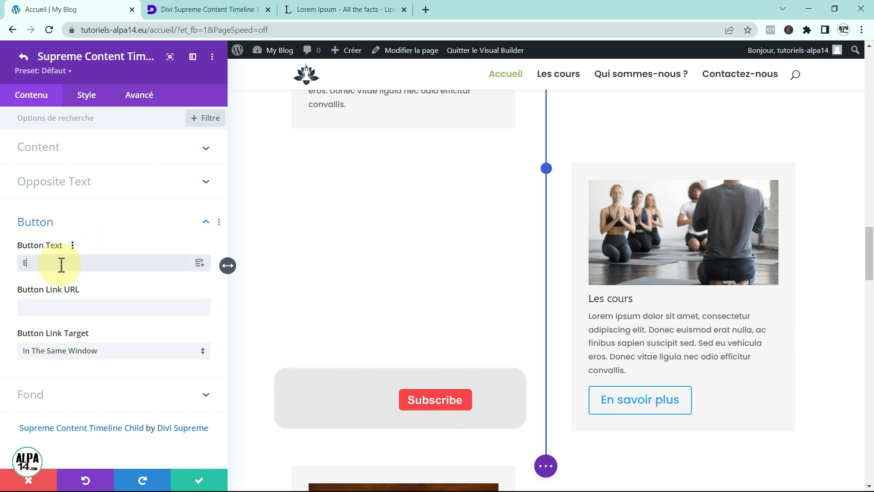
pyautogui.write('n savoi')
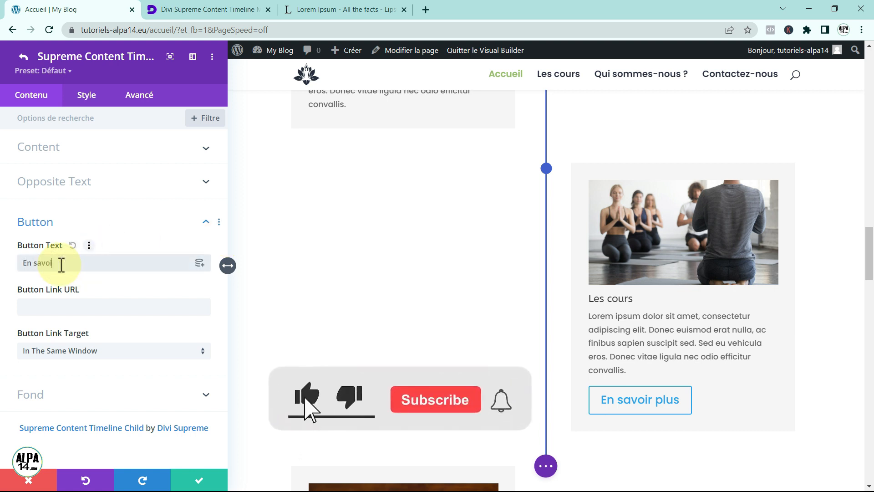
pyautogui.write('r plus')
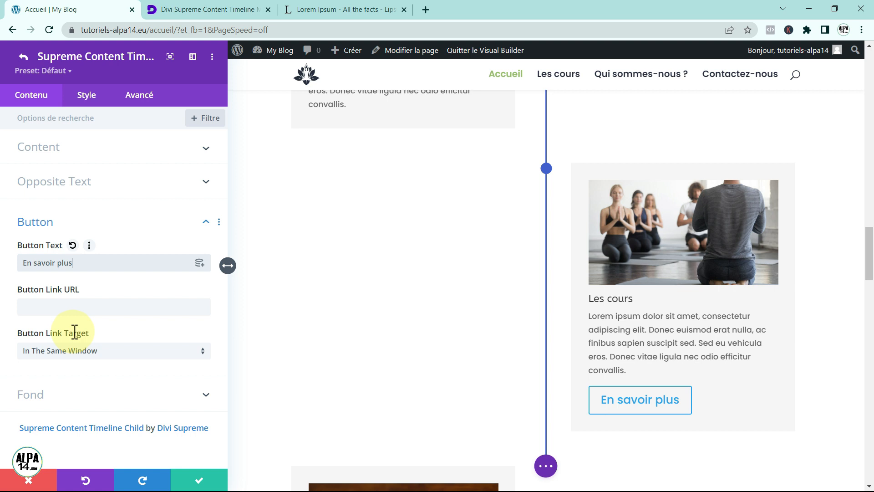
pyautogui.click(44, 311)
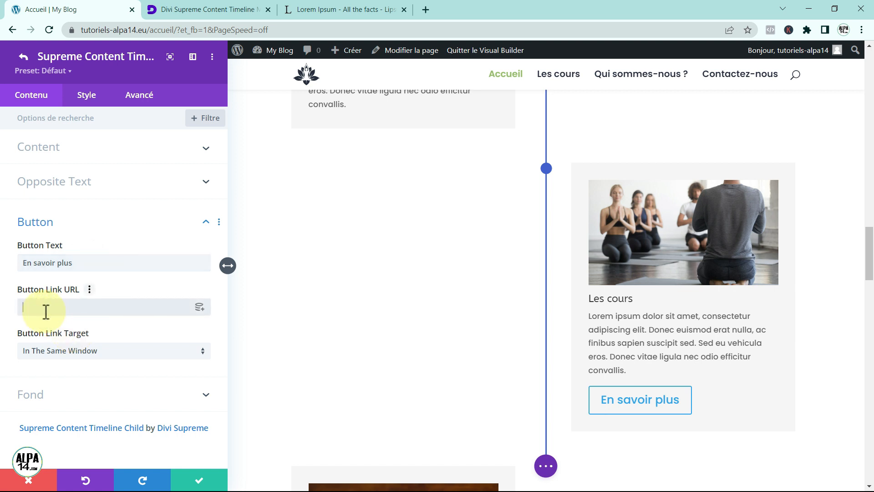
pyautogui.click(199, 478)
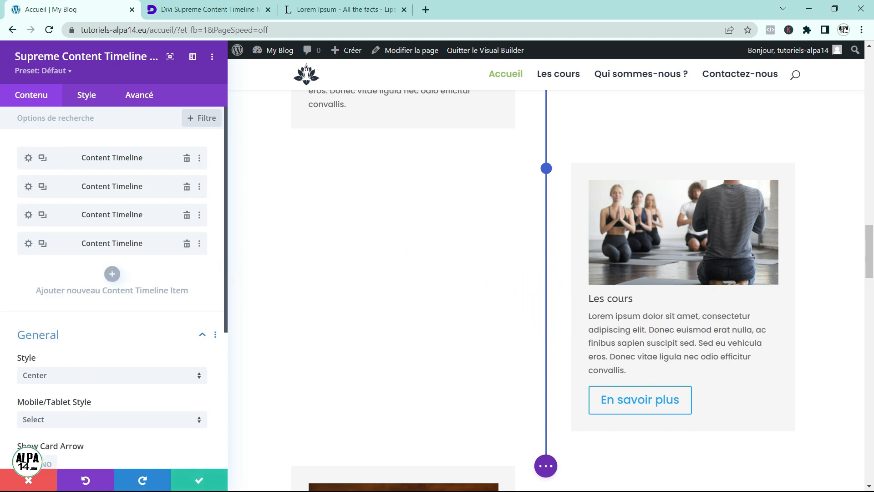
# Add a fifth timeline item and replace its placeholder image with the photo of the waving woman holding a yoga mat.
pyautogui.scroll(-8, 483, 355)
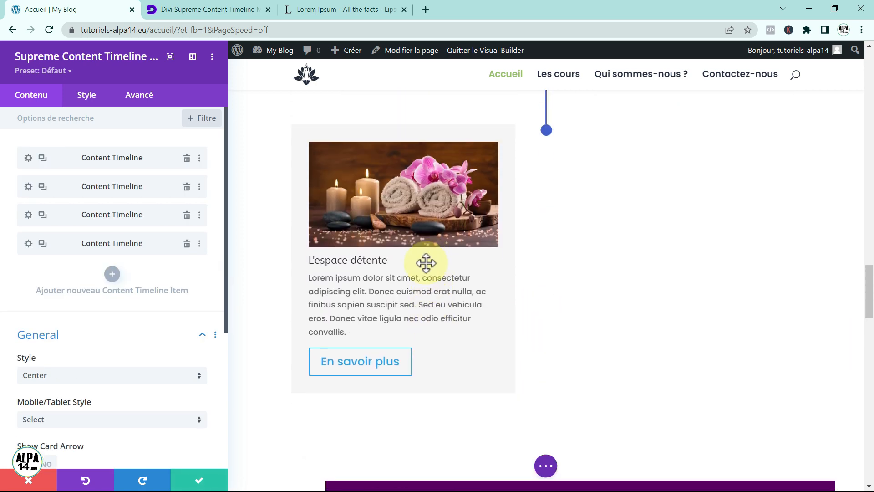
pyautogui.click(111, 272)
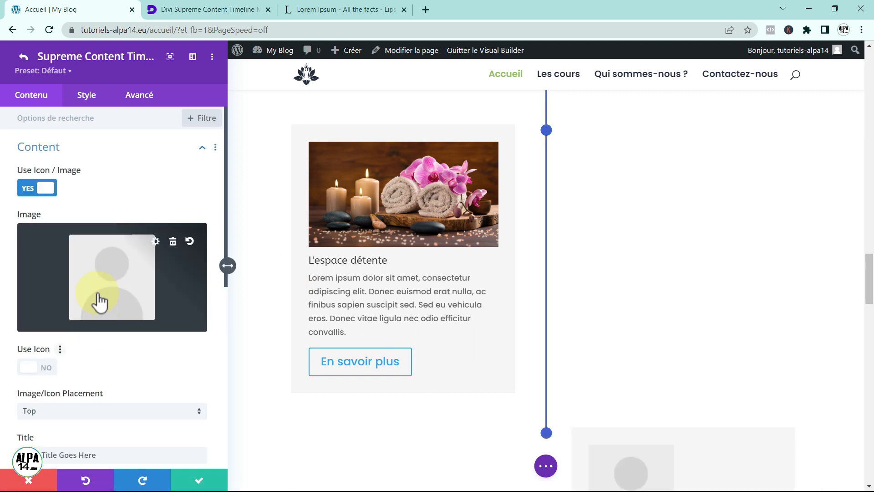
pyautogui.click(107, 282)
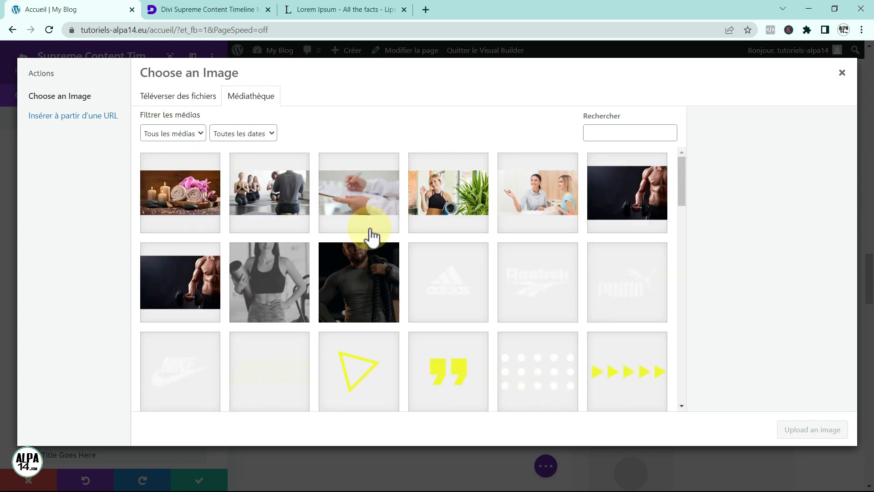
pyautogui.click(453, 203)
pyautogui.click(793, 432)
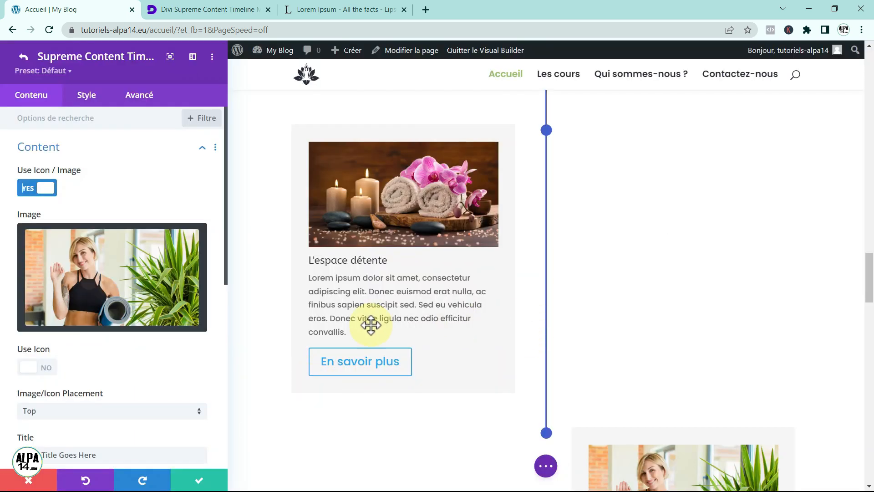
# Set the fifth timeline item's title to "À bientôt".
pyautogui.scroll(-3, 123, 362)
pyautogui.scroll(-3, 124, 361)
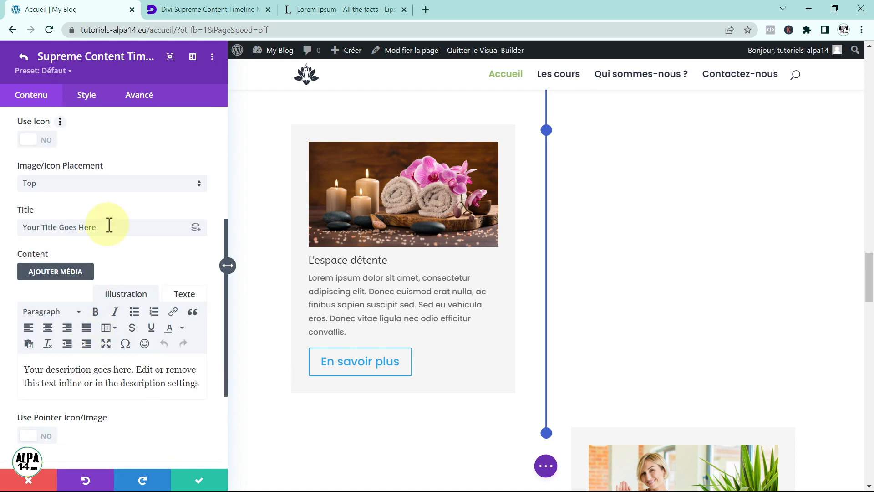
pyautogui.moveTo(108, 227); pyautogui.dragTo(5, 223)
pyautogui.press('BackSpace')
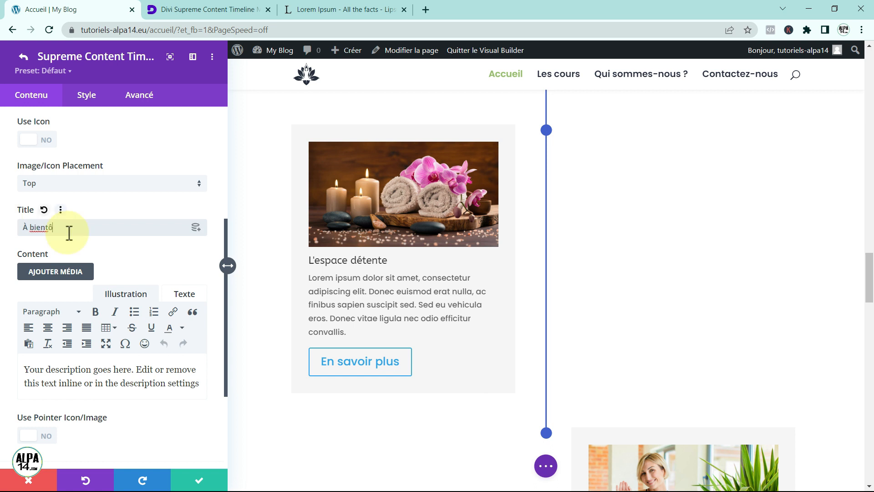
# Replace the "À bientôt" item's placeholder description with the copied Lorem Ipsum text.
pyautogui.moveTo(202, 384); pyautogui.dragTo(2, 368)
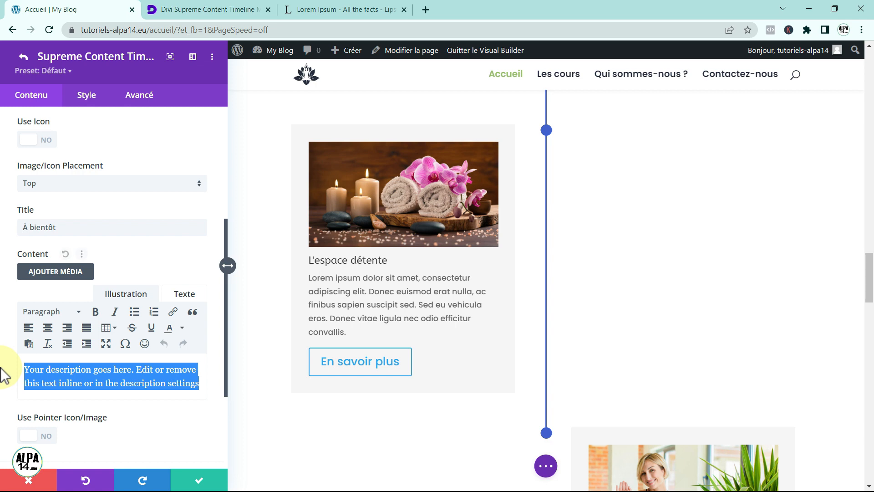
pyautogui.write('Lorem ipsum dolor sit amet, consectetur adipiscing elit. Donec euismod erat nulla, ac finibus sapien suscipit sed. Sed eu vehicula eros. Donec vitae ligula nec odio efficitur convallis.')
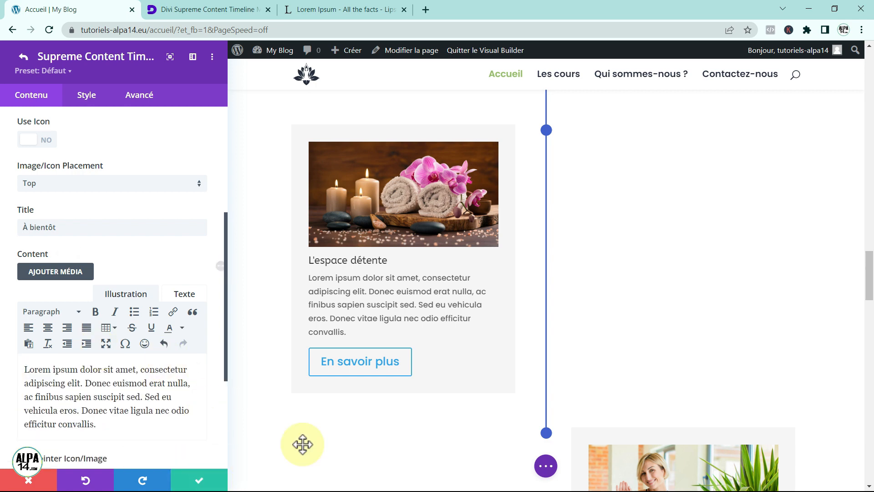
pyautogui.scroll(-3, 306, 439)
pyautogui.moveTo(869, 308)
pyautogui.mouseDown()
pyautogui.moveTo(870, 176)
pyautogui.moveTo(870, 306)
pyautogui.mouseUp()
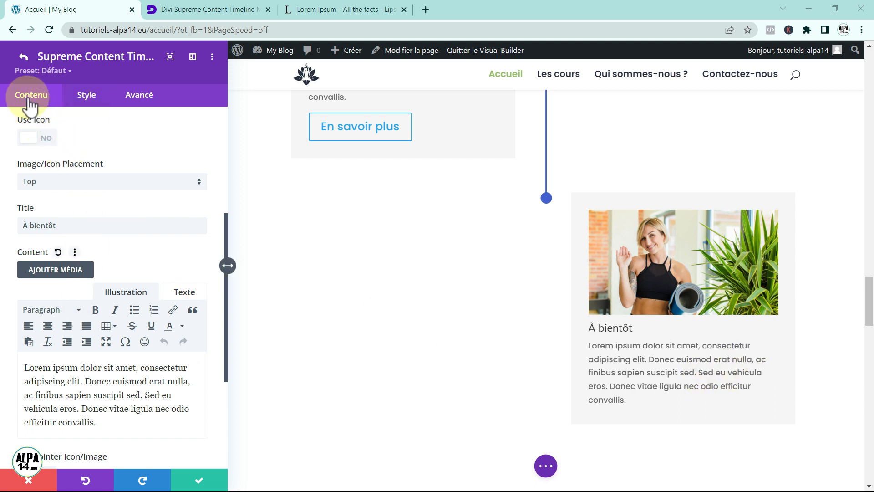
# In the timeline's general settings, try the card arrow and switch it off again, and enable the tree animation.
pyautogui.click(22, 57)
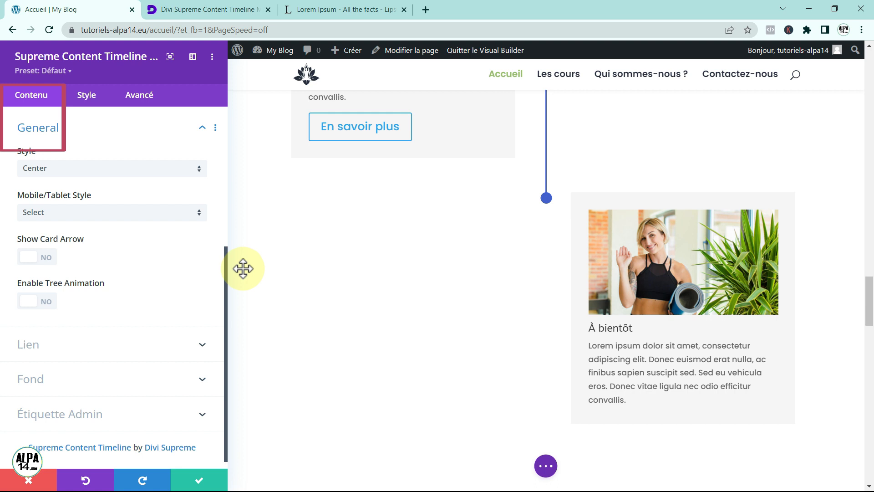
pyautogui.click(43, 257)
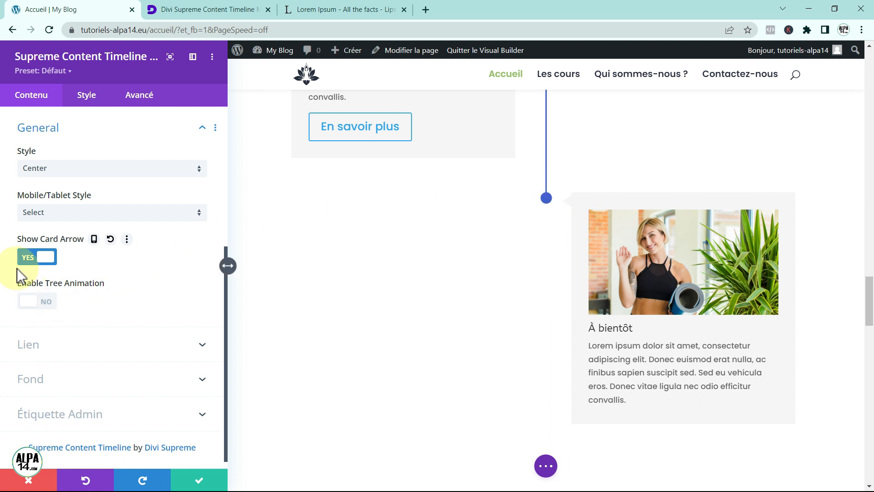
pyautogui.click(24, 258)
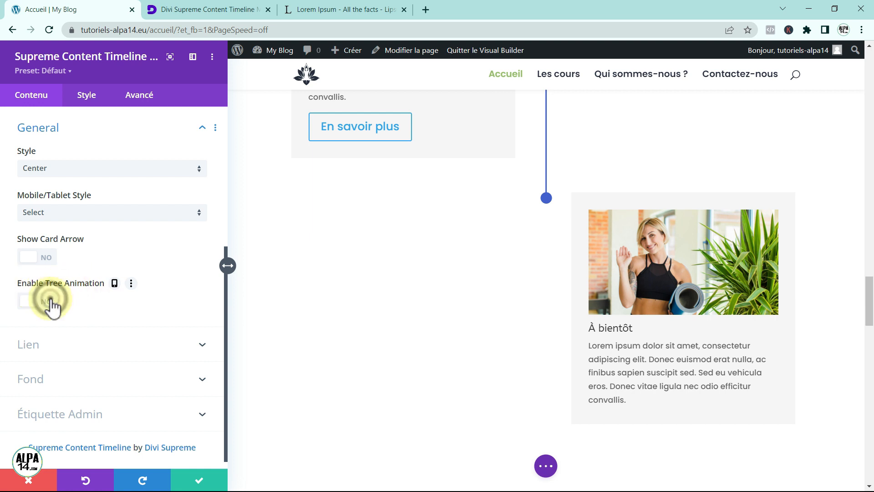
pyautogui.click(50, 301)
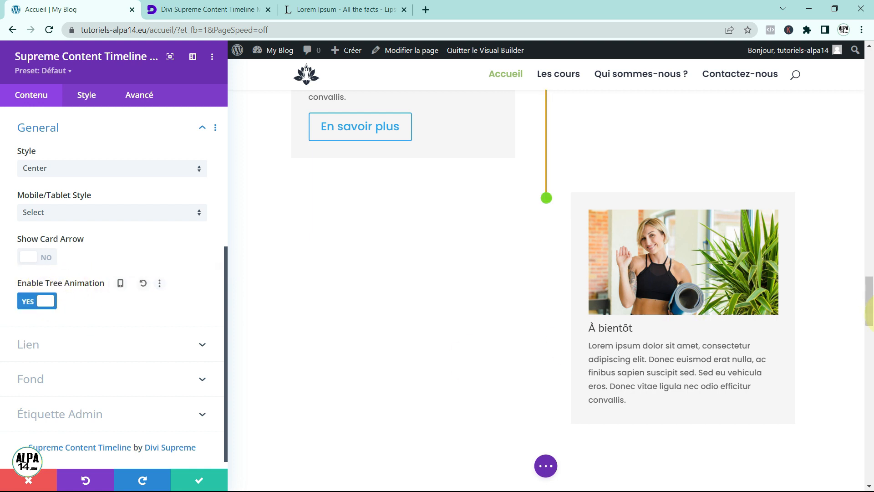
pyautogui.moveTo(869, 316); pyautogui.dragTo(870, 281)
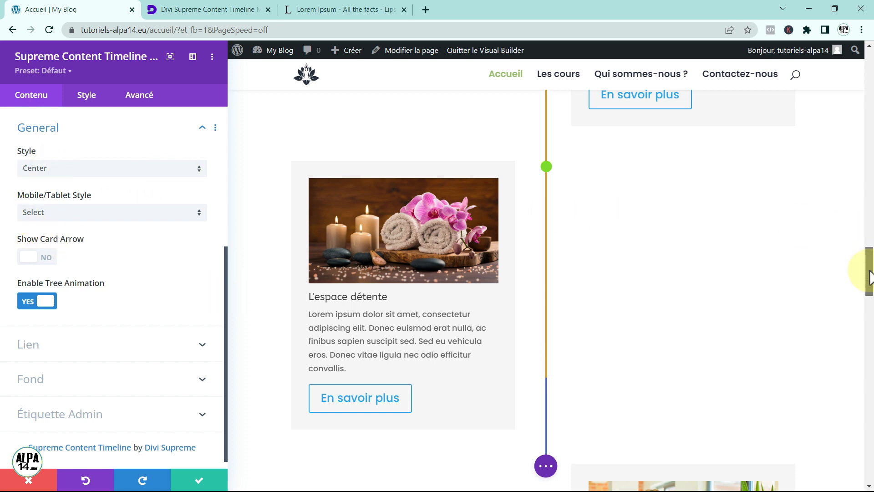
pyautogui.moveTo(869, 275); pyautogui.dragTo(864, 238)
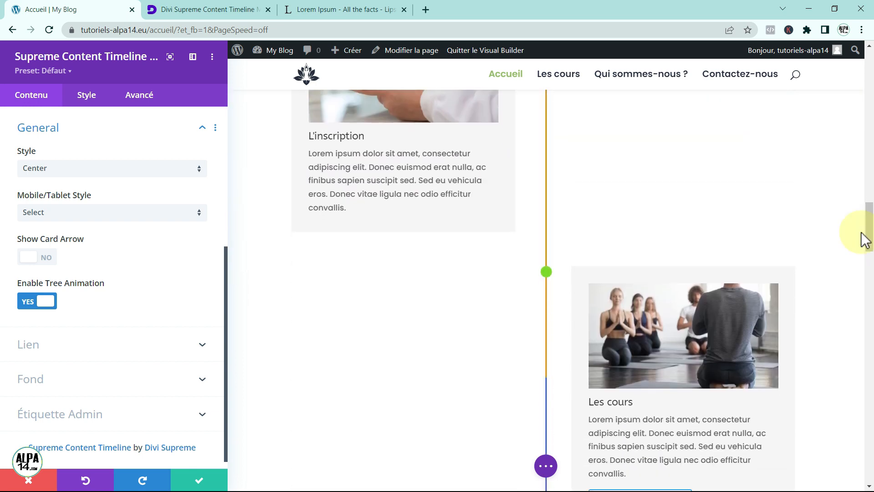
# Try the Left style for the whole timeline and change the style to Right.
pyautogui.click(199, 168)
pyautogui.click(144, 179)
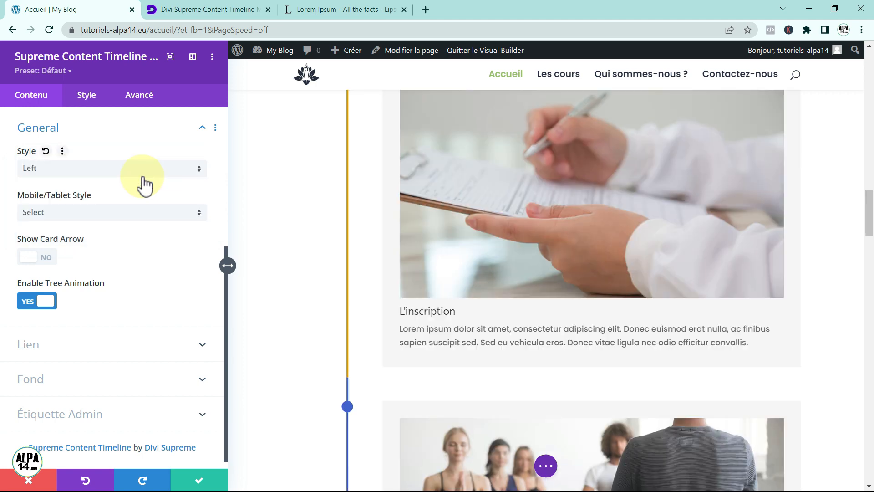
pyautogui.moveTo(868, 223); pyautogui.dragTo(873, 246)
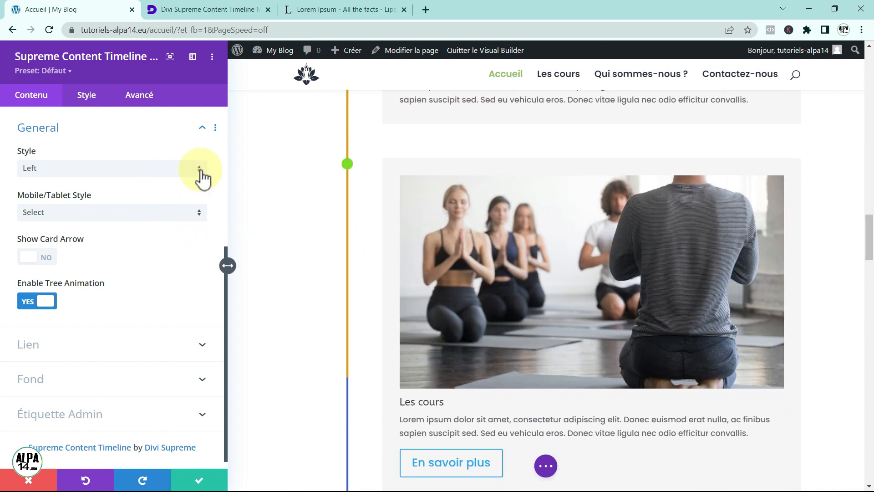
pyautogui.click(202, 178)
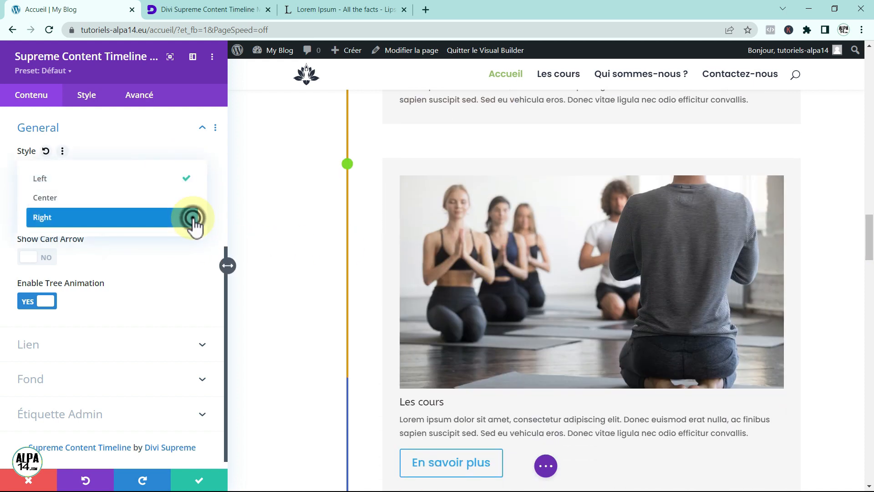
pyautogui.click(195, 217)
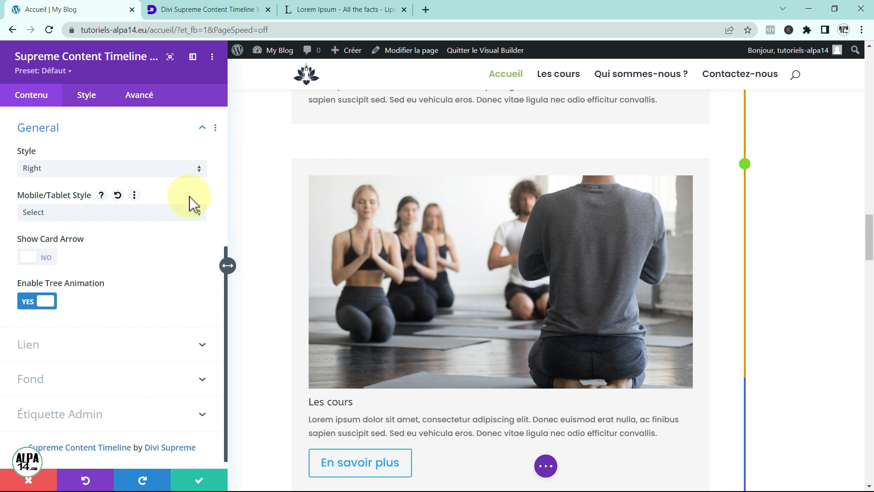
# Change the whole timeline's style from the right-sided layout to Center.
pyautogui.click(191, 169)
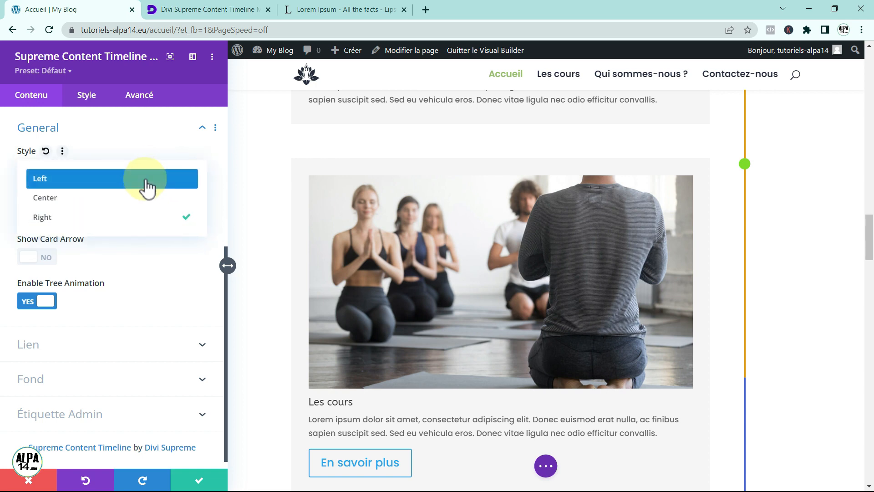
pyautogui.click(150, 199)
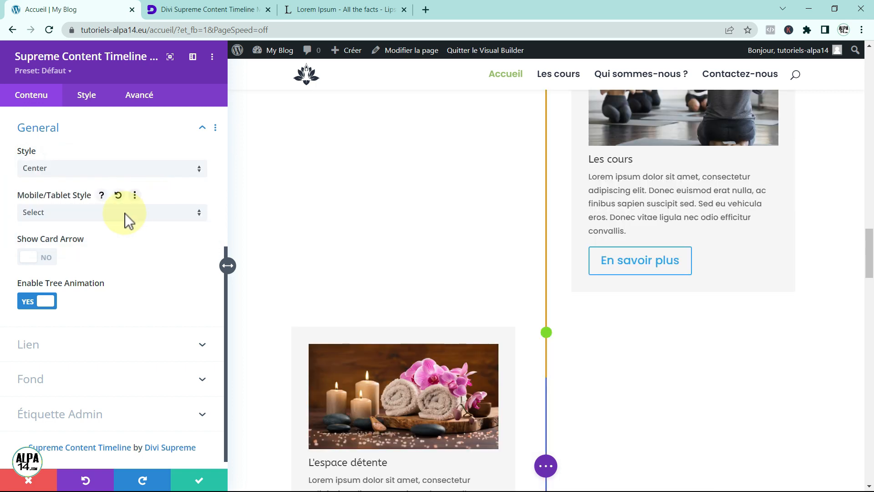
# Try Left as the timeline's mobile/tablet style and preview the timeline in phone view.
pyautogui.click(198, 214)
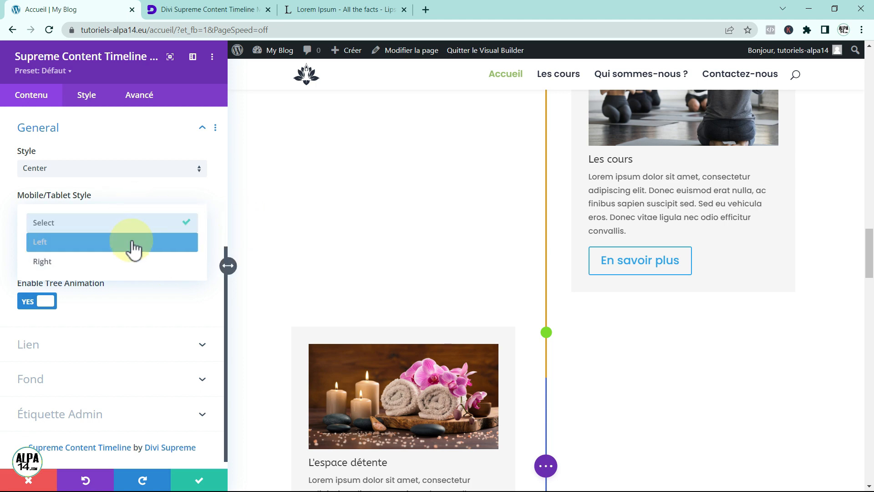
pyautogui.click(92, 246)
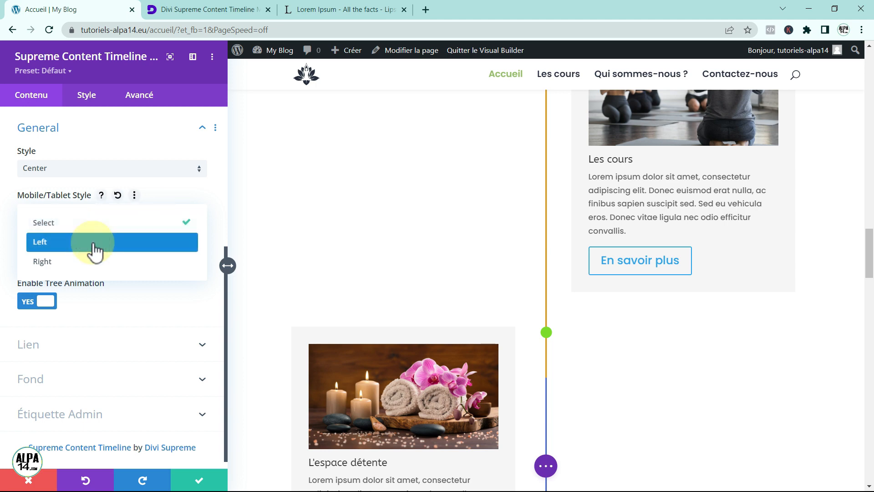
pyautogui.click(545, 465)
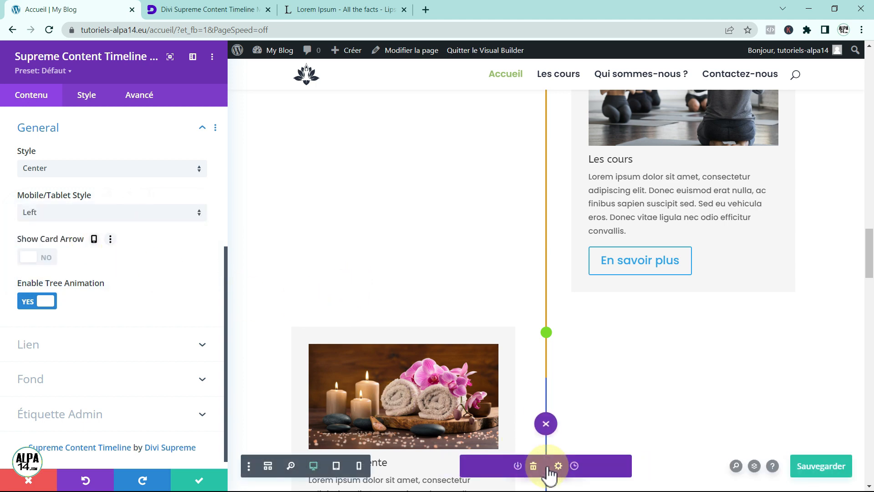
pyautogui.click(363, 465)
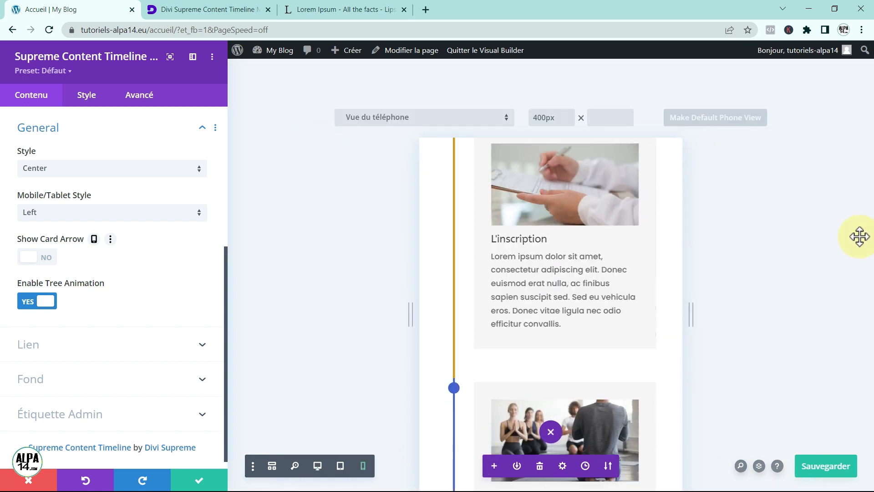
pyautogui.moveTo(870, 66); pyautogui.dragTo(869, 195)
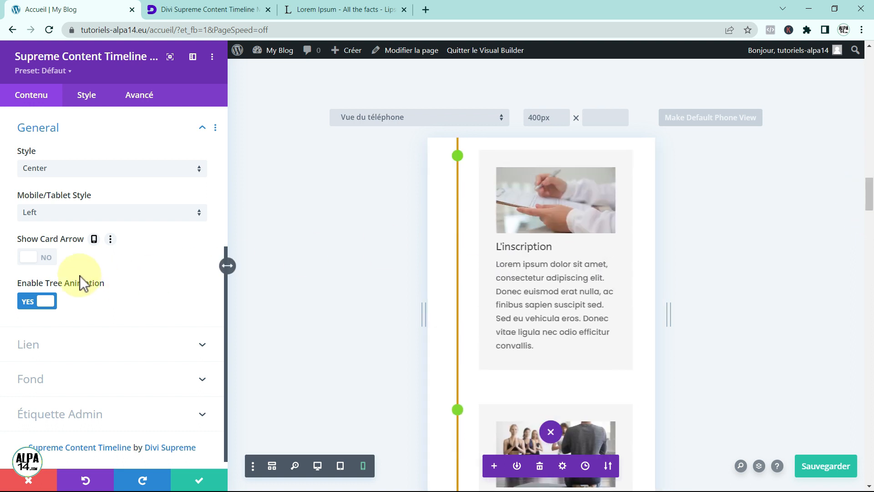
# Try Right as the mobile/tablet style, reset the option to Select, and return to the desktop view.
pyautogui.click(197, 210)
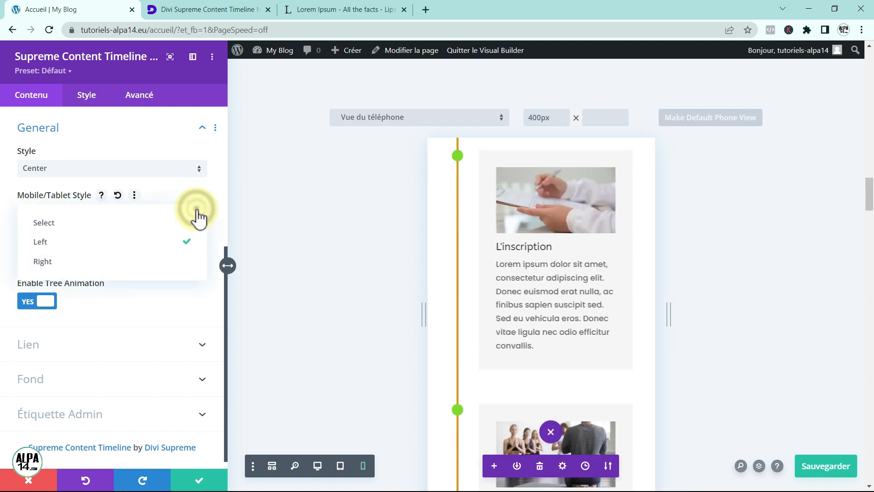
pyautogui.click(157, 263)
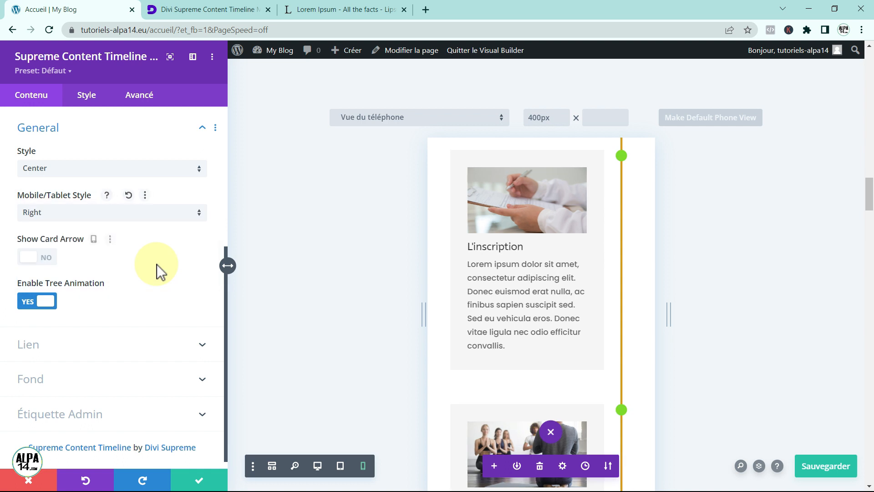
pyautogui.click(200, 214)
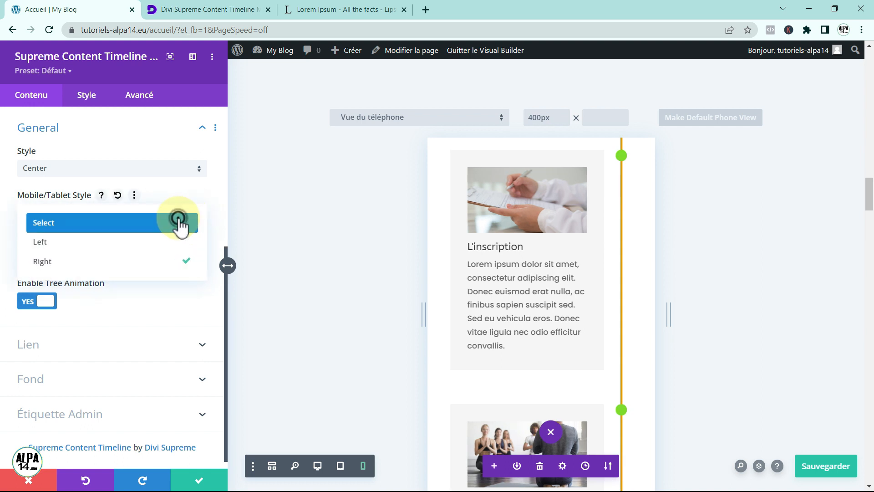
pyautogui.click(180, 226)
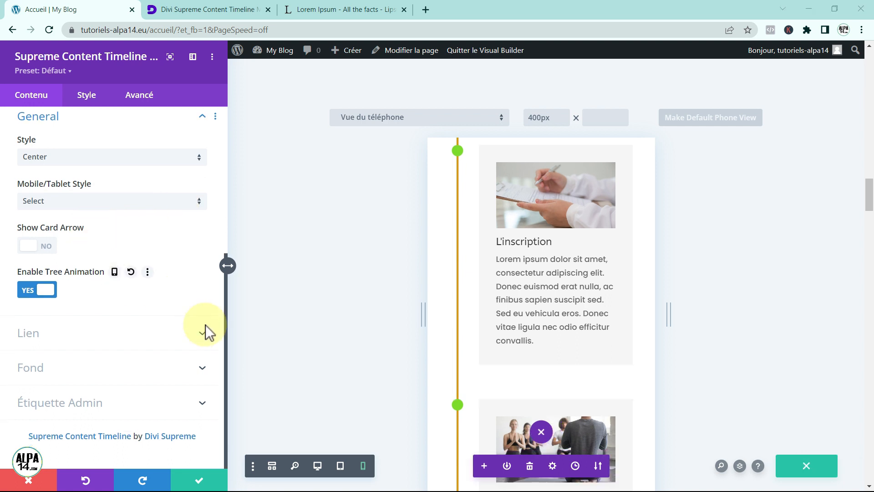
pyautogui.moveTo(228, 348); pyautogui.dragTo(226, 189)
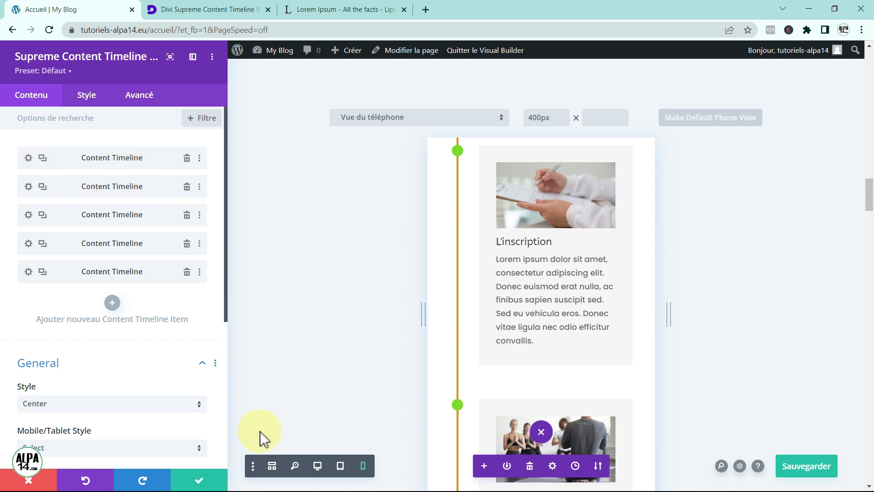
pyautogui.click(319, 466)
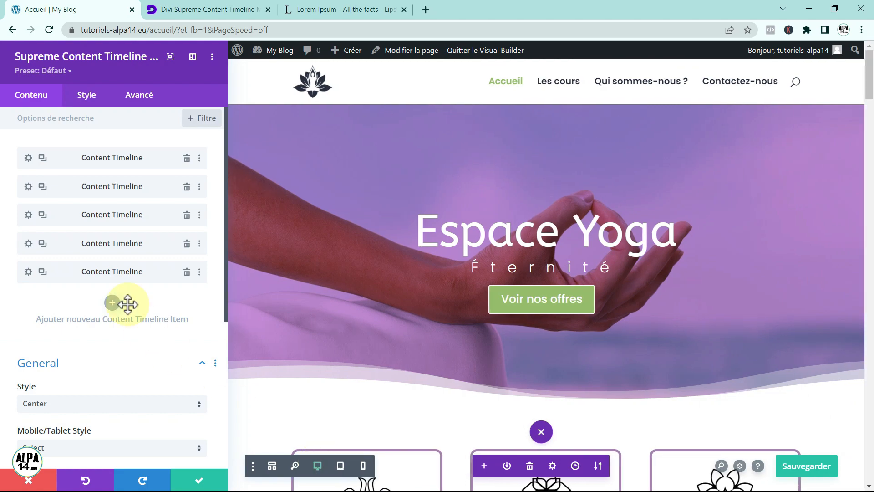
# Open the settings of the first timeline item, "Accueil", at its image placement option.
pyautogui.moveTo(871, 84); pyautogui.dragTo(871, 178)
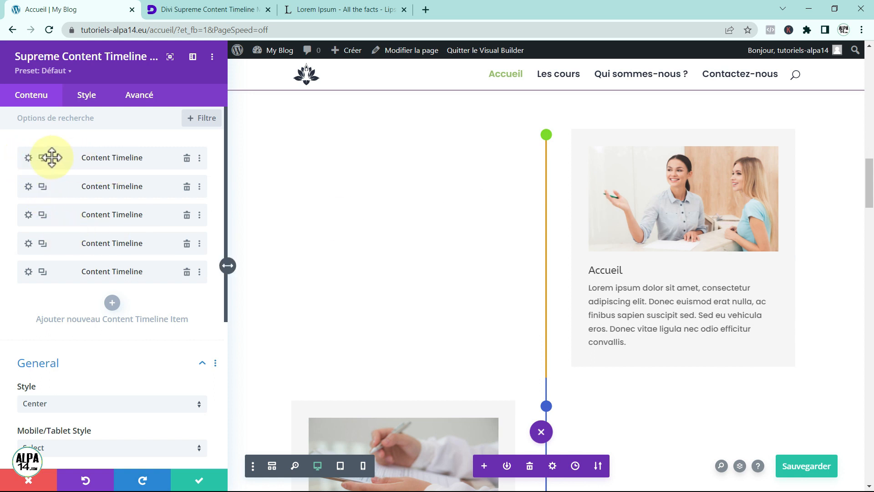
pyautogui.click(28, 156)
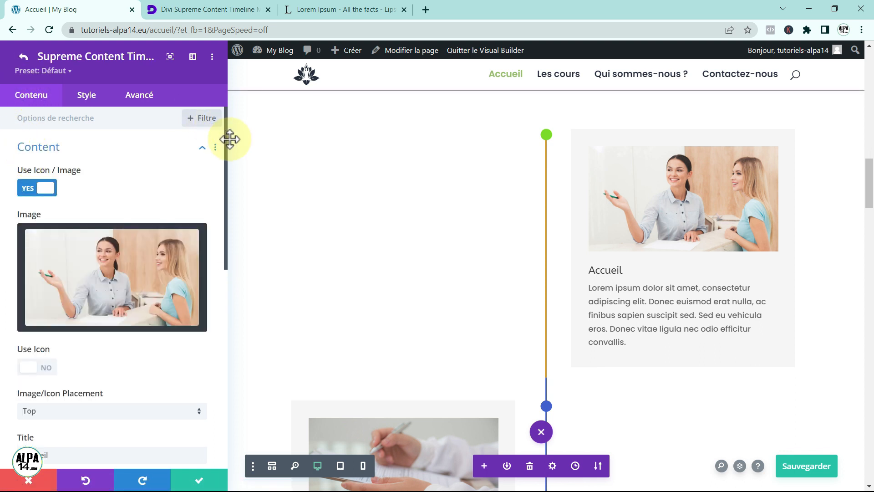
pyautogui.moveTo(227, 142); pyautogui.dragTo(228, 183)
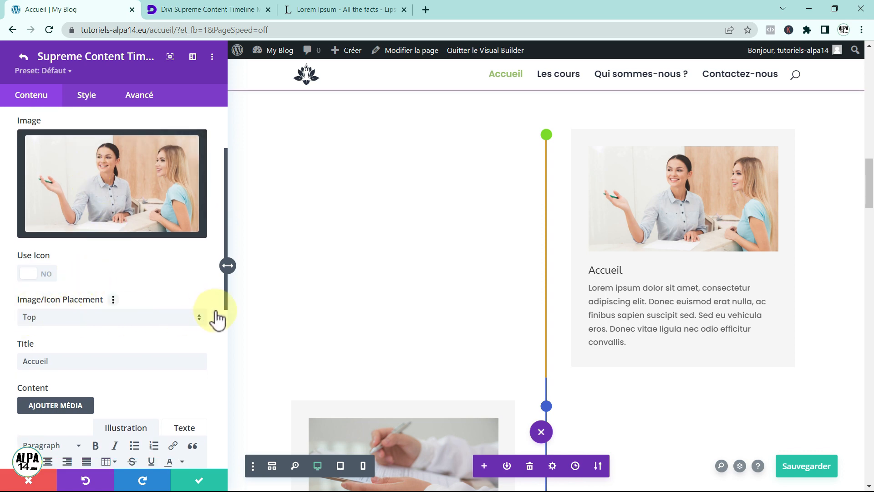
# Try the Left image placement for the "Accueil" item and set it back to Top.
pyautogui.click(200, 318)
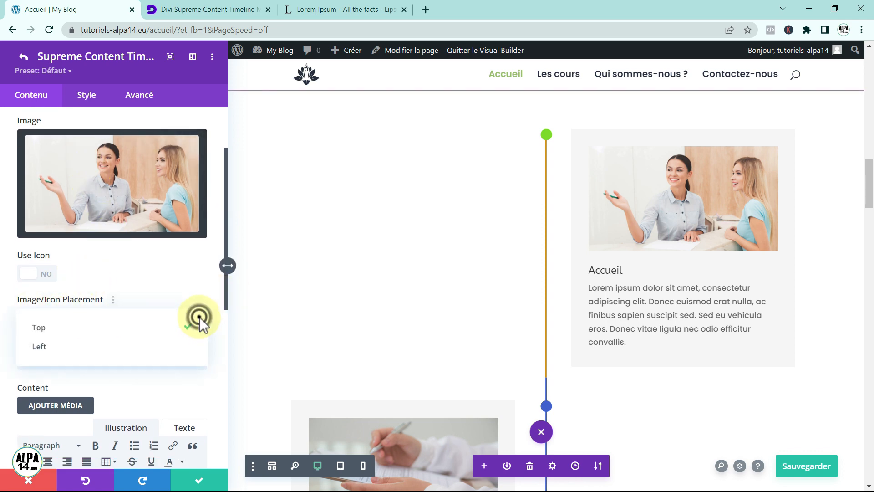
pyautogui.click(144, 351)
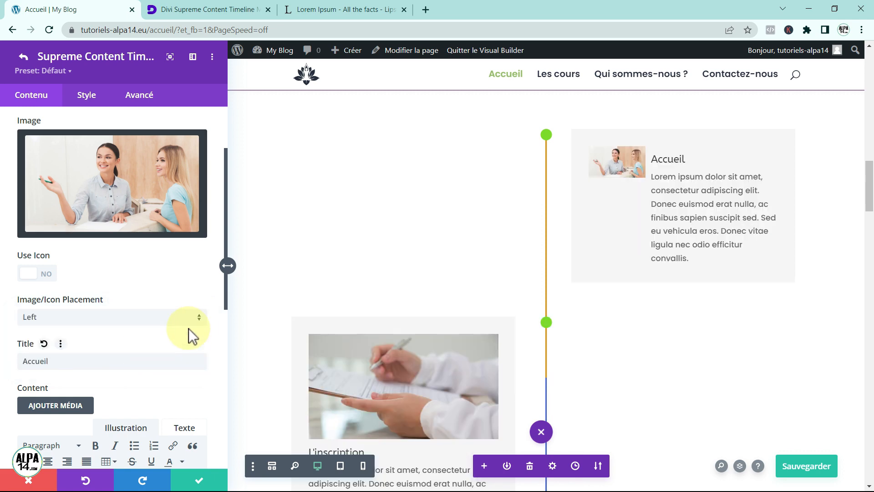
pyautogui.click(195, 319)
pyautogui.click(128, 336)
# Enable the pointer icon for the "Accueil" item, search the icons for "fl" and choose the three-leaf lotus icon.
pyautogui.moveTo(230, 295); pyautogui.dragTo(237, 425)
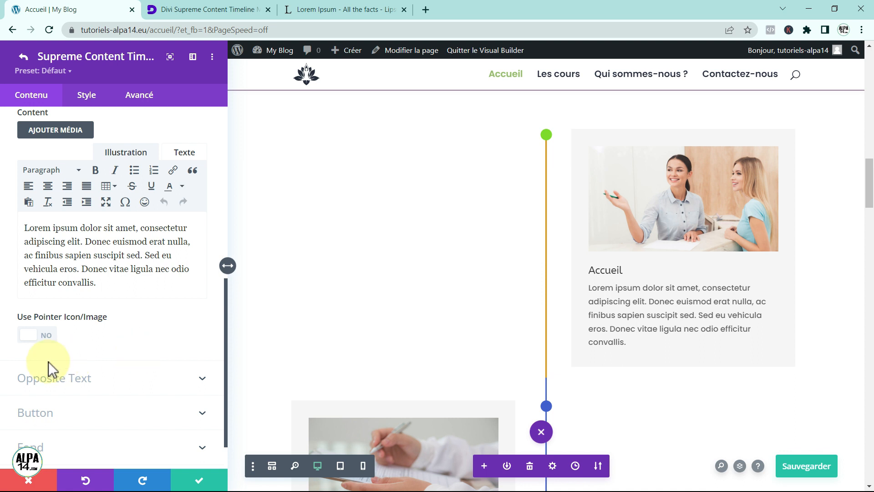
pyautogui.click(47, 335)
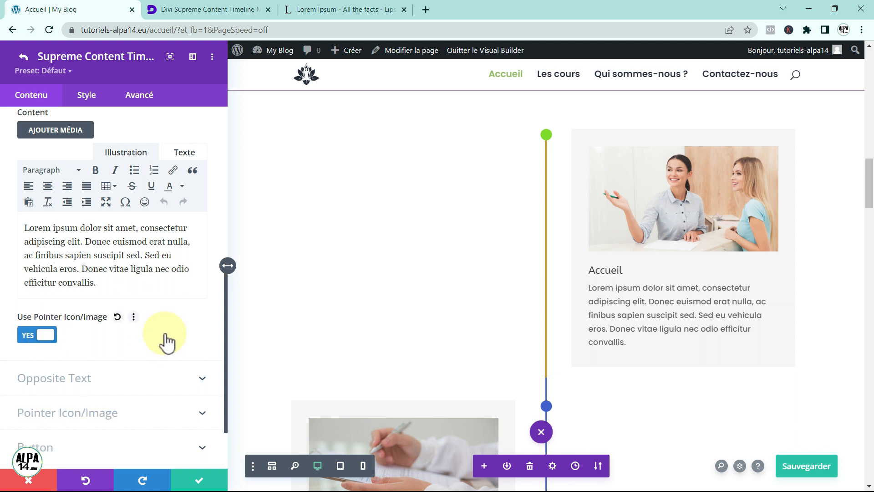
pyautogui.moveTo(227, 314); pyautogui.dragTo(232, 346)
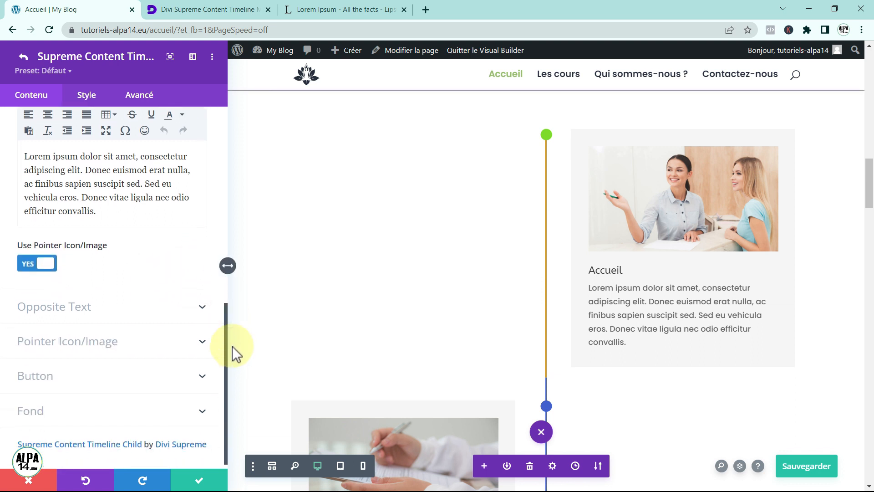
pyautogui.click(184, 345)
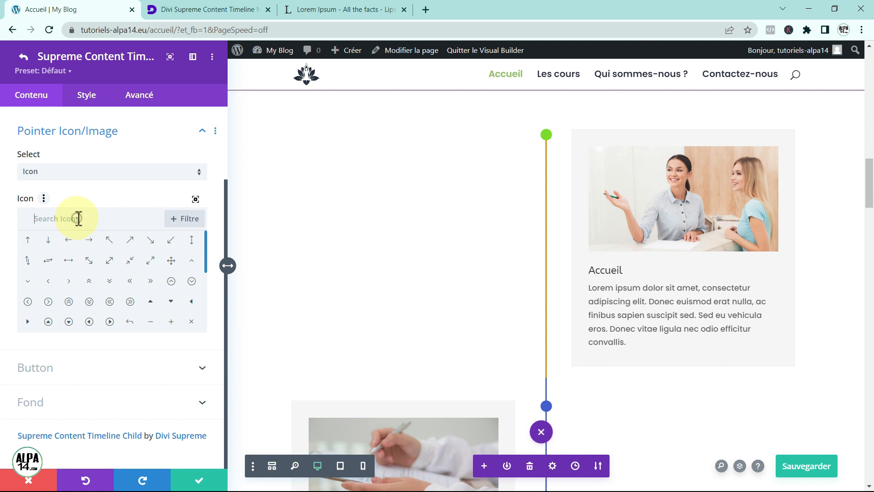
pyautogui.write('fl')
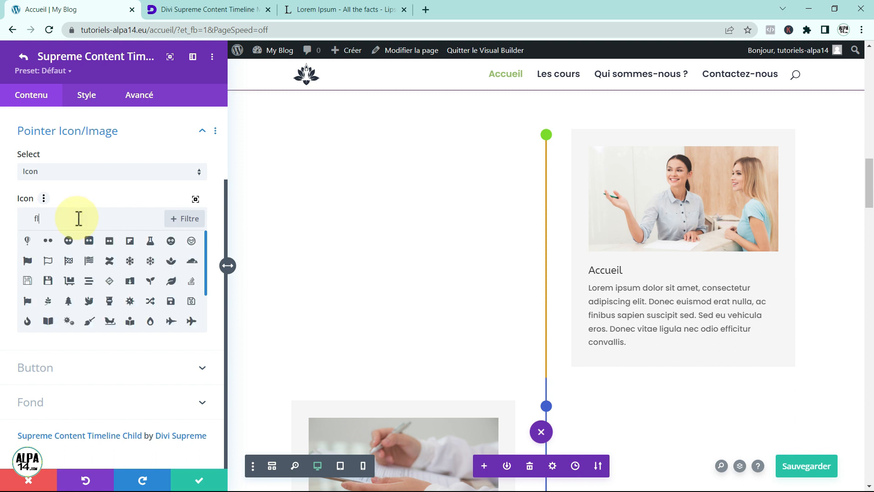
pyautogui.click(173, 263)
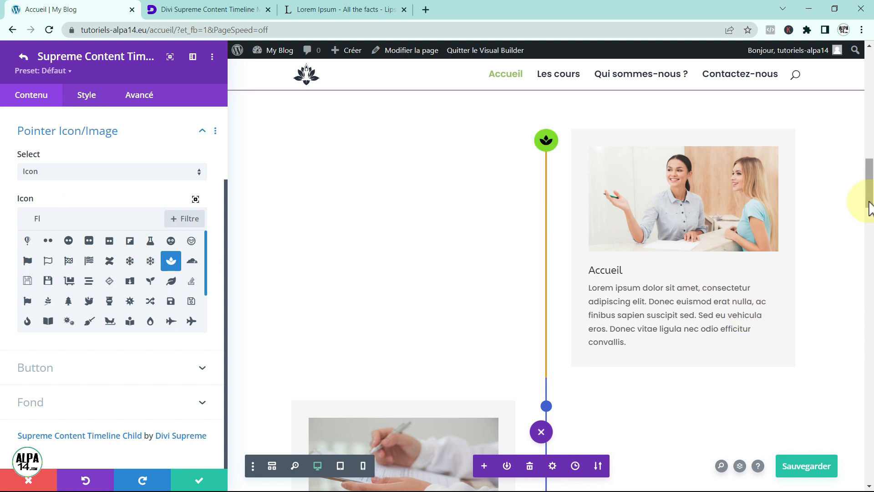
pyautogui.moveTo(867, 200)
pyautogui.mouseDown()
pyautogui.moveTo(868, 172)
pyautogui.moveTo(867, 194)
pyautogui.mouseUp()
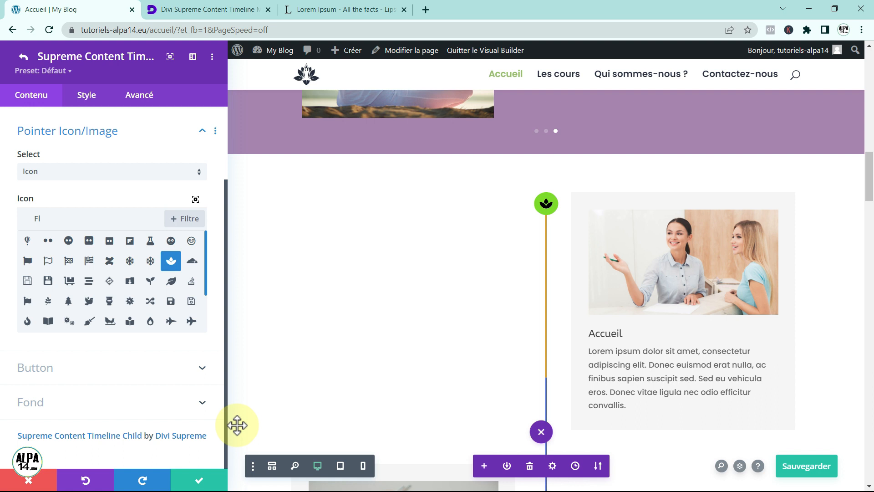
# Return to the timeline module's list of items and save the page.
pyautogui.click(23, 59)
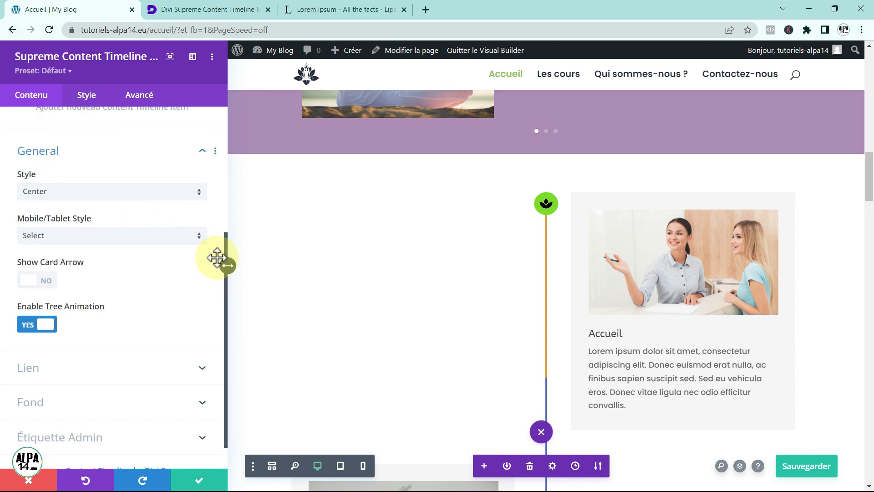
pyautogui.moveTo(226, 308); pyautogui.dragTo(211, 172)
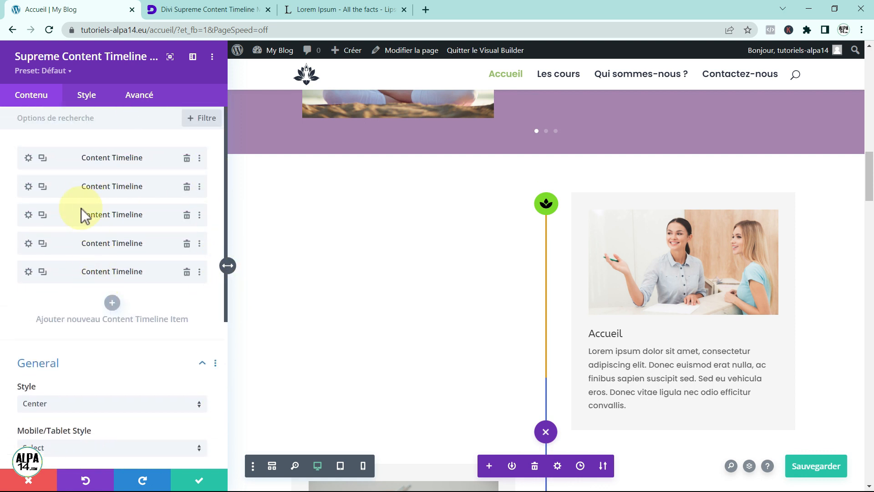
pyautogui.hotkey('ctrl', 's')
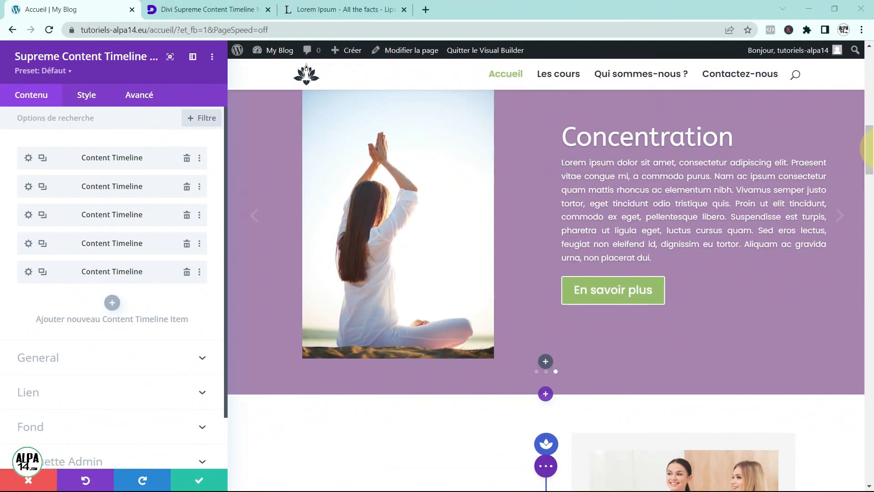
# In the timeline's Pointer style settings, set the background color to white and the active background color to dark purple.
pyautogui.moveTo(868, 146); pyautogui.dragTo(845, 179)
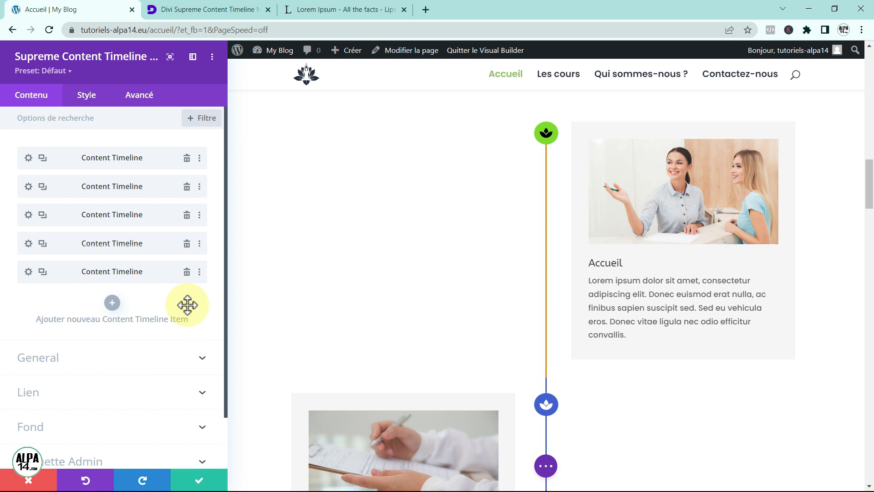
pyautogui.click(93, 98)
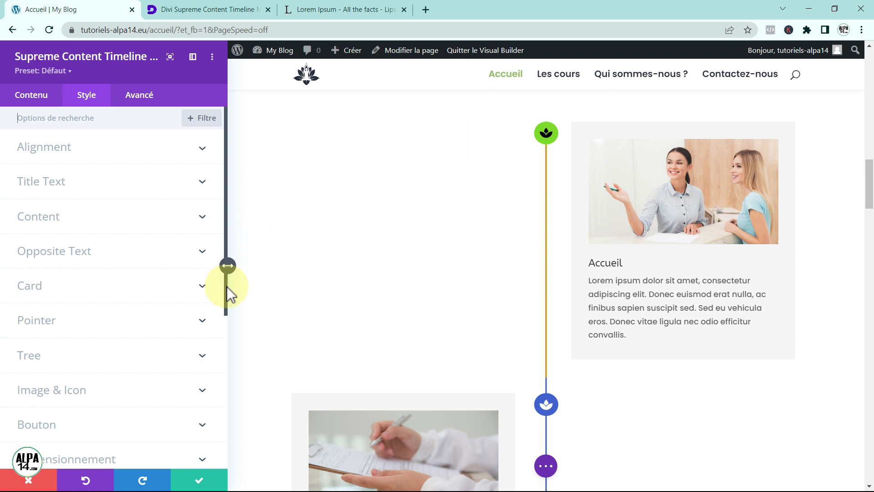
pyautogui.moveTo(226, 285); pyautogui.dragTo(219, 310)
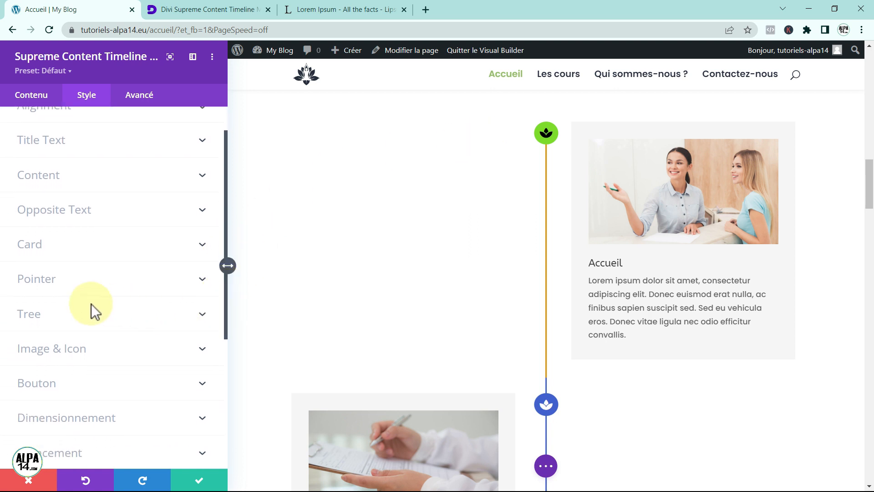
pyautogui.click(125, 279)
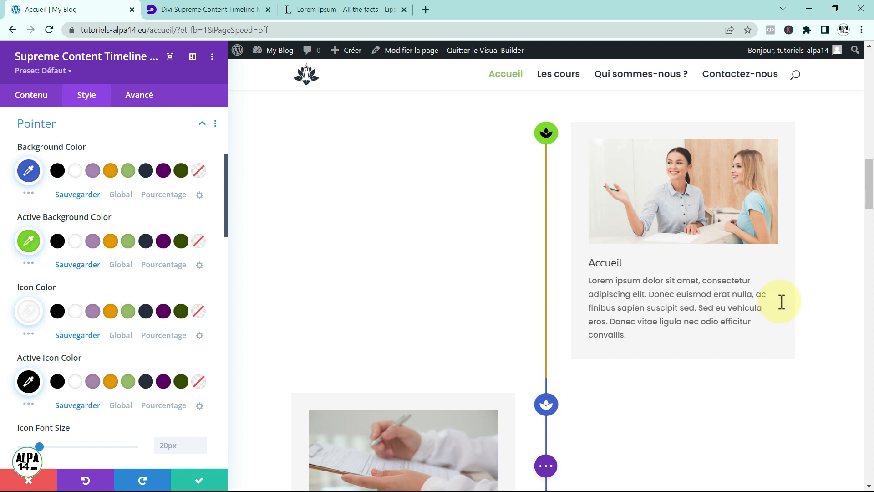
pyautogui.moveTo(870, 200)
pyautogui.mouseDown()
pyautogui.moveTo(871, 209)
pyautogui.moveTo(867, 188)
pyautogui.mouseUp()
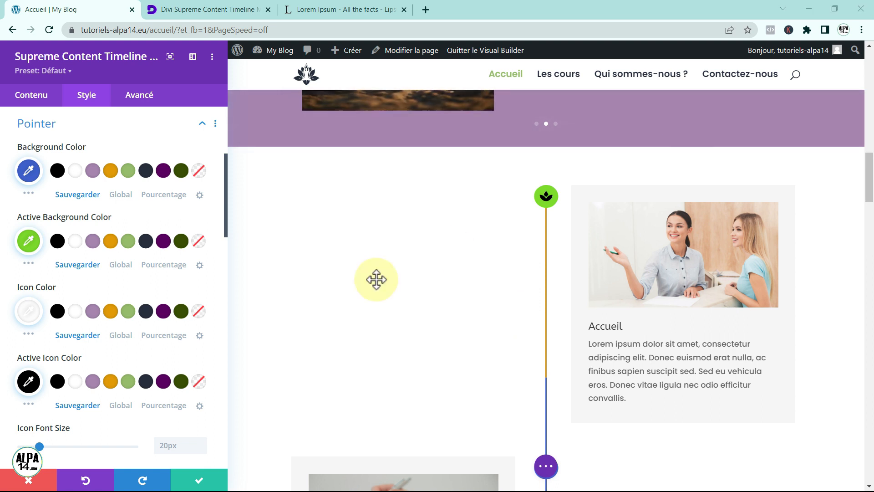
pyautogui.click(76, 173)
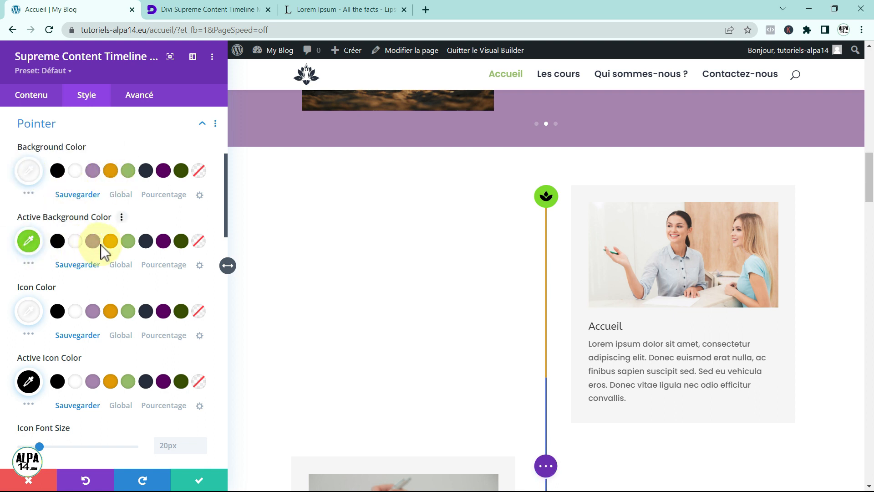
pyautogui.click(164, 246)
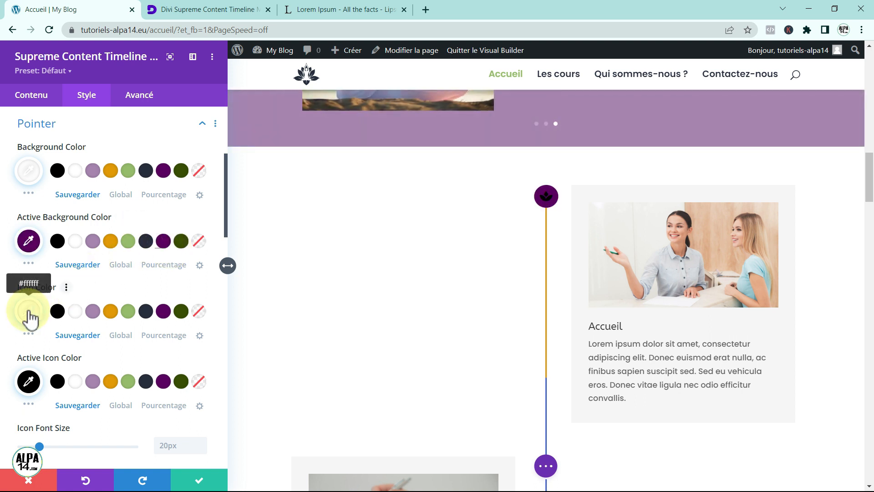
# Set the pointer's icon color to dark purple (#5b0066) and its active icon color to white.
pyautogui.click(164, 312)
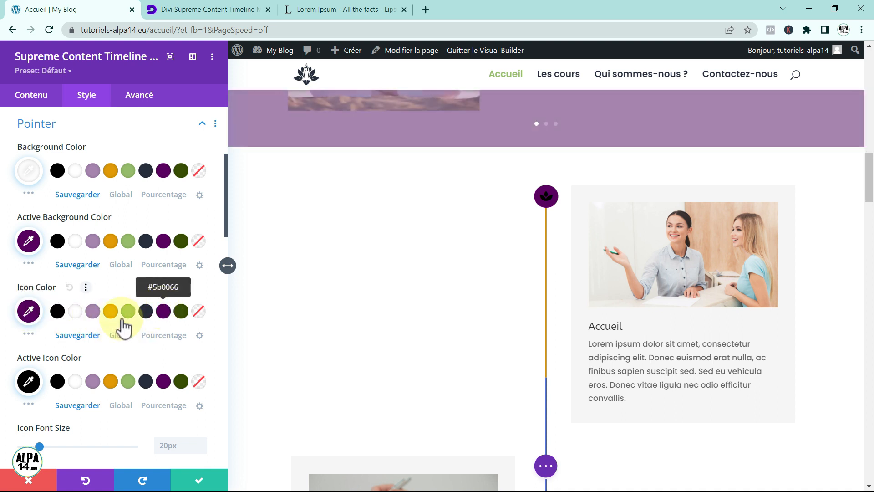
pyautogui.click(77, 382)
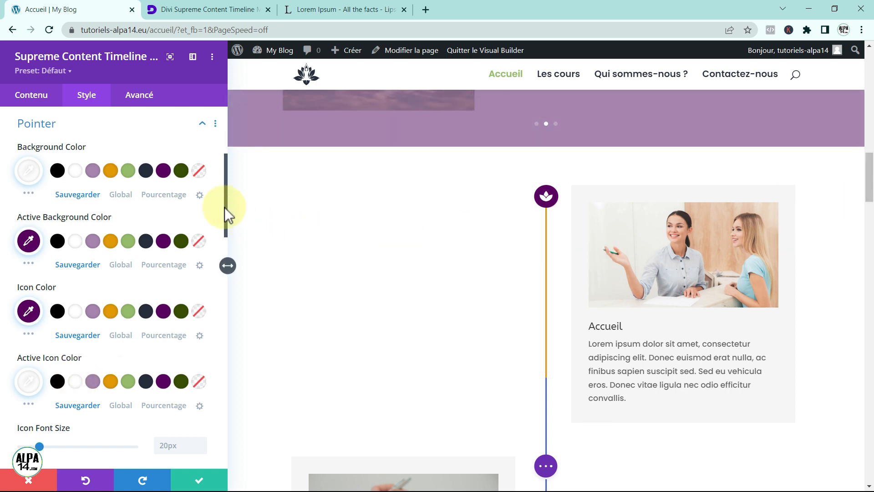
# Give the timeline pointers a light purple border 5px wide and close the Pointer settings.
pyautogui.moveTo(228, 214); pyautogui.dragTo(214, 324)
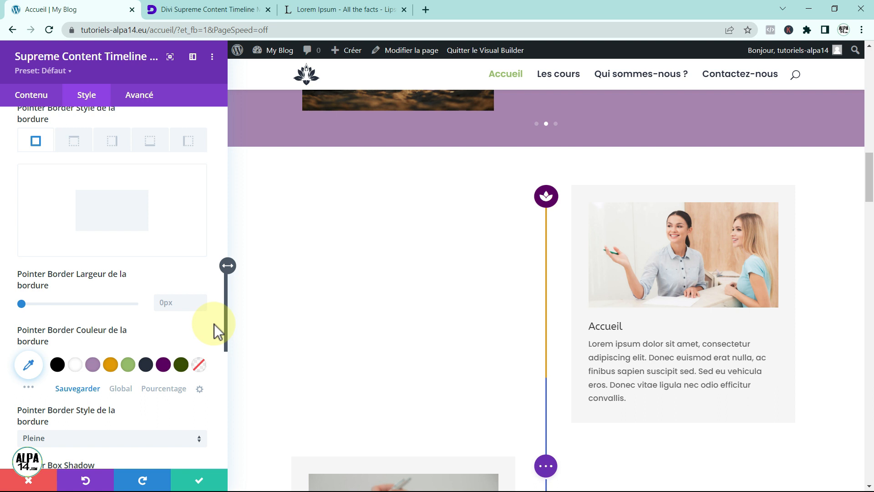
pyautogui.moveTo(214, 324); pyautogui.dragTo(214, 324)
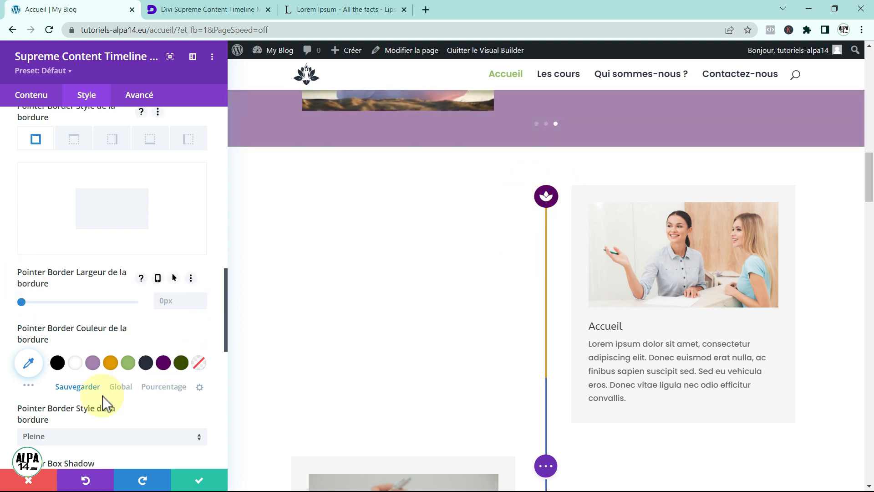
pyautogui.click(92, 362)
pyautogui.click(22, 302)
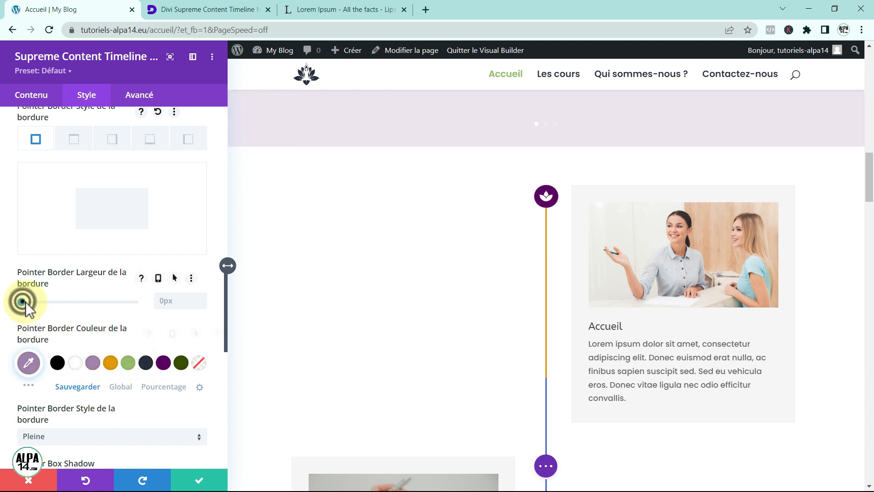
pyautogui.moveTo(29, 302); pyautogui.dragTo(34, 304)
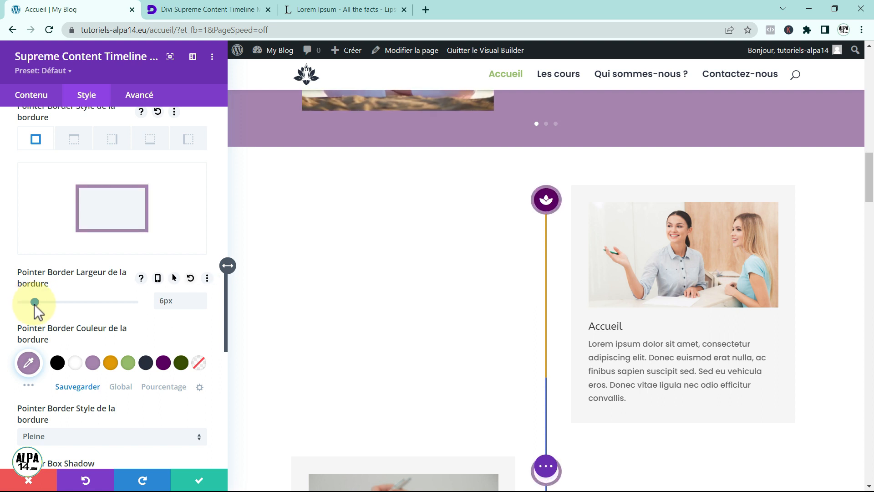
pyautogui.moveTo(34, 304); pyautogui.dragTo(32, 303)
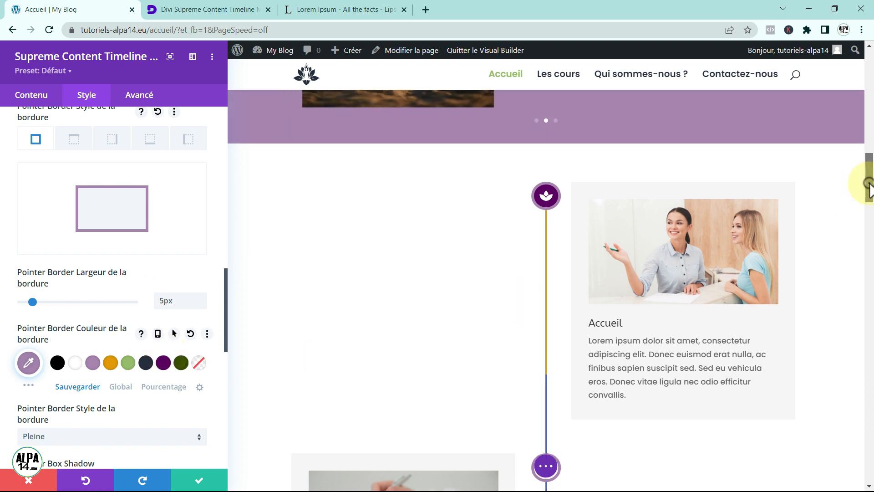
pyautogui.scroll(-3, 870, 182)
pyautogui.moveTo(869, 200)
pyautogui.mouseDown()
pyautogui.moveTo(863, 241)
pyautogui.moveTo(869, 183)
pyautogui.mouseUp()
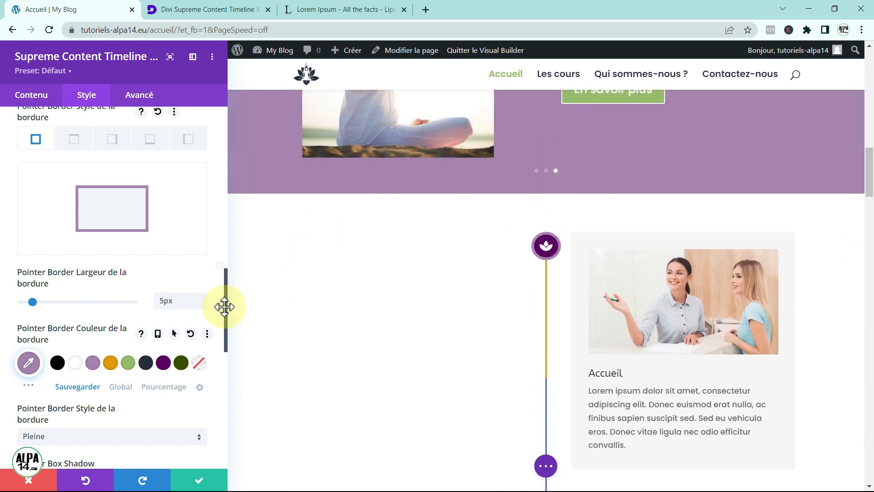
pyautogui.moveTo(227, 308); pyautogui.dragTo(230, 147)
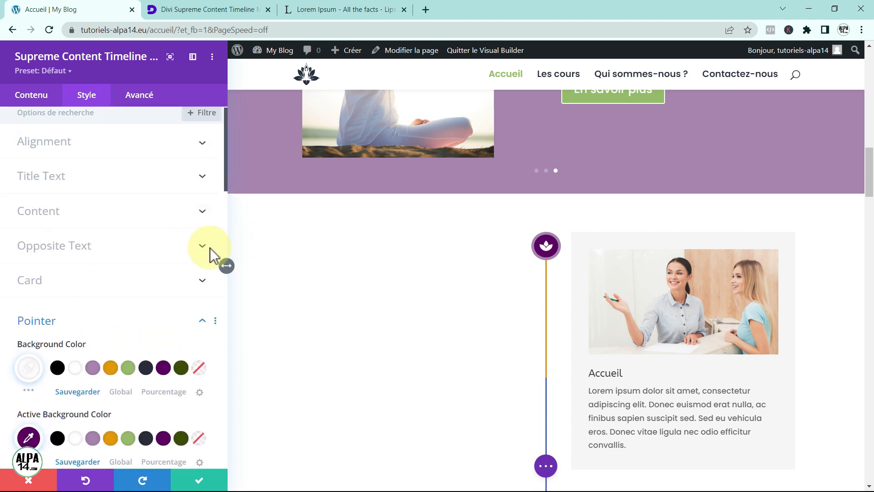
pyautogui.click(205, 324)
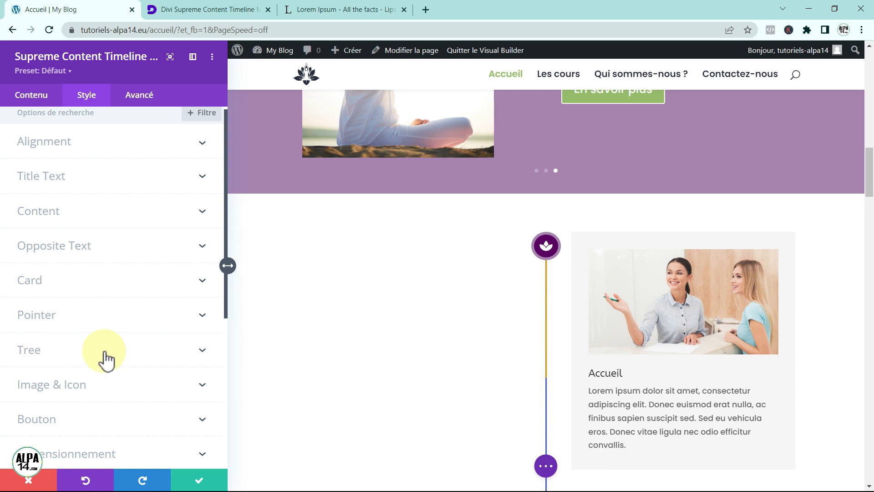
# Style the timeline's tree line with a light green background, a dark purple active background and a 4px width.
pyautogui.click(152, 356)
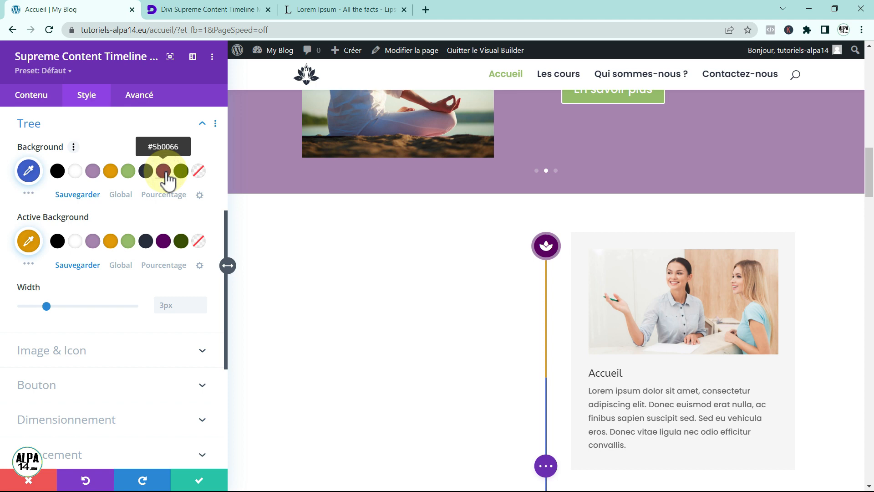
pyautogui.click(163, 172)
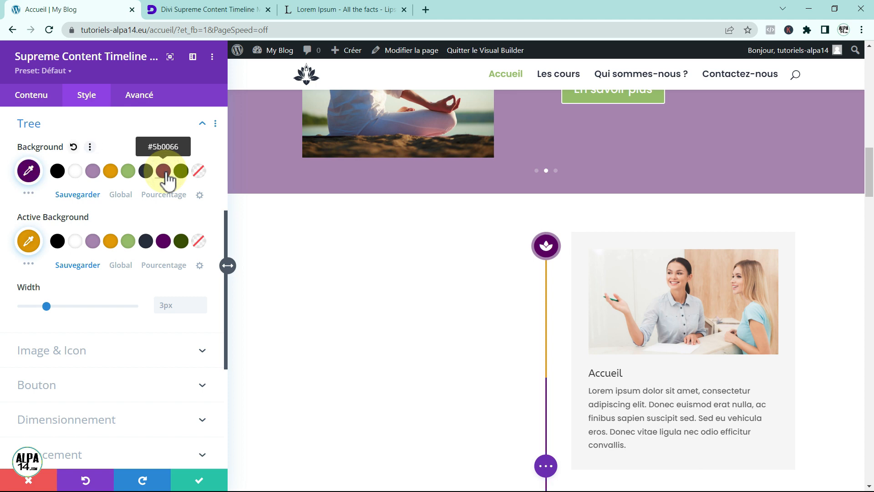
pyautogui.click(127, 172)
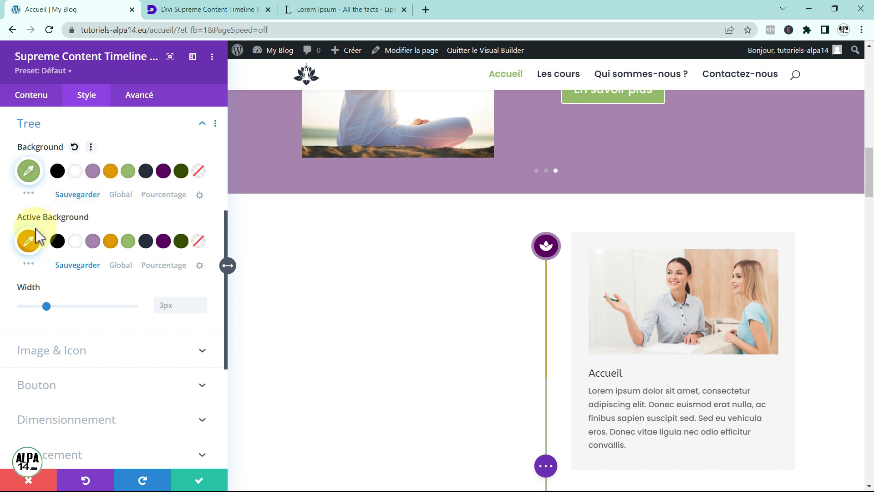
pyautogui.click(163, 241)
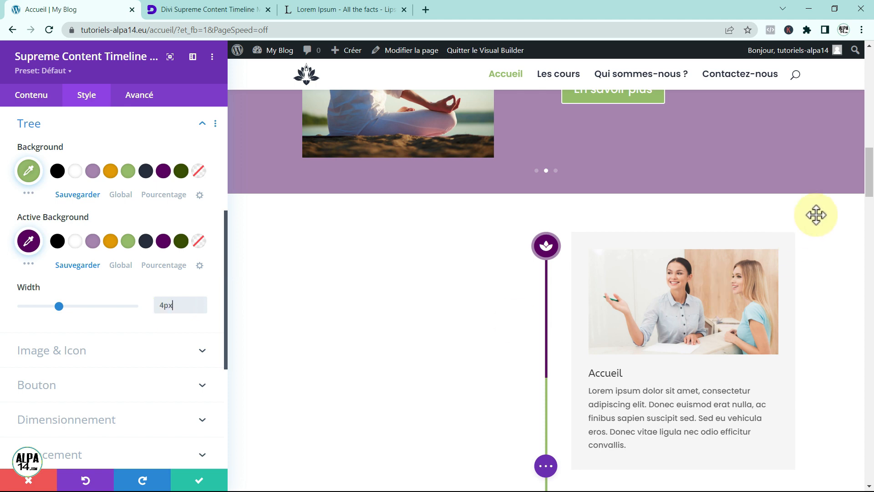
pyautogui.scroll(-3, 870, 195)
pyautogui.moveTo(869, 202); pyautogui.dragTo(867, 246)
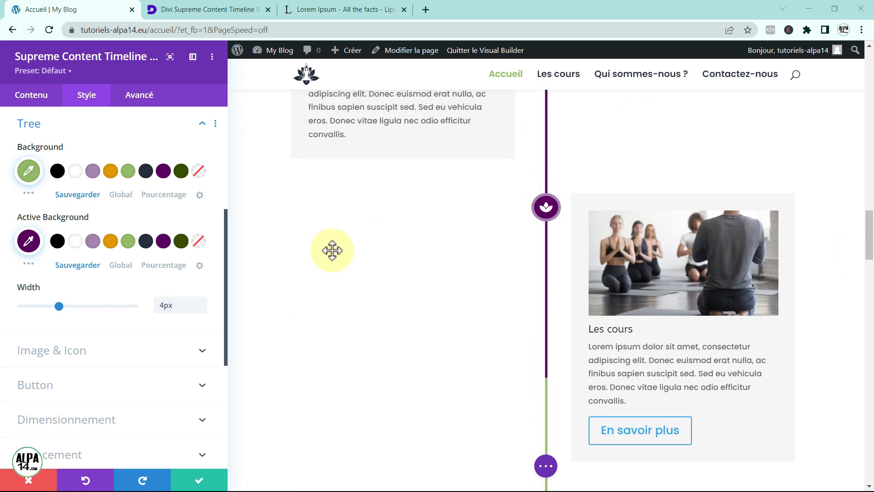
pyautogui.click(201, 124)
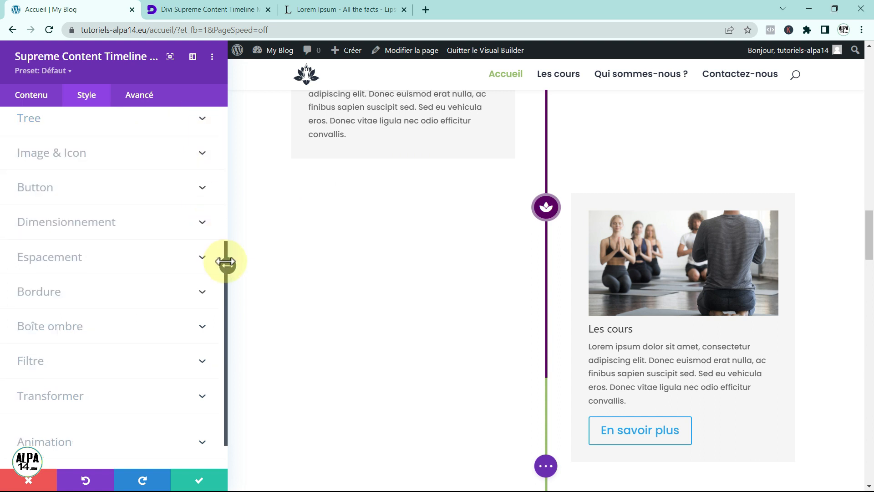
# Set the background color of the timeline cards to light purple.
pyautogui.moveTo(226, 252); pyautogui.dragTo(239, 146)
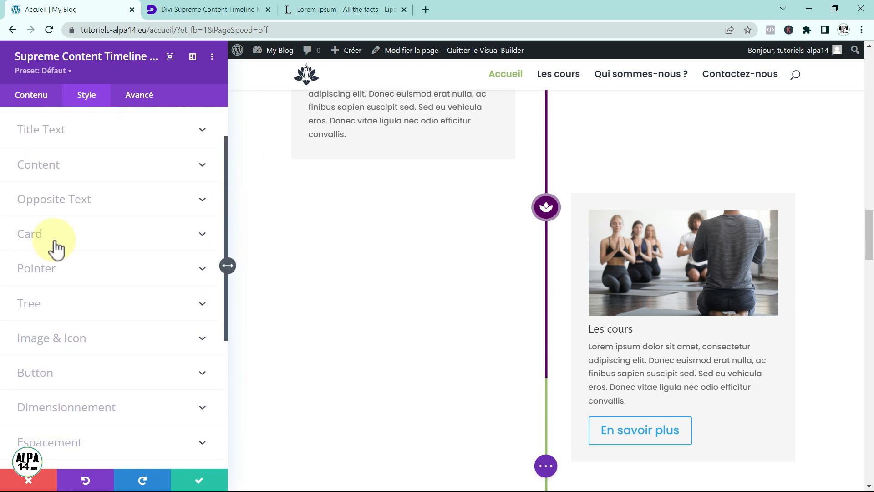
pyautogui.click(119, 233)
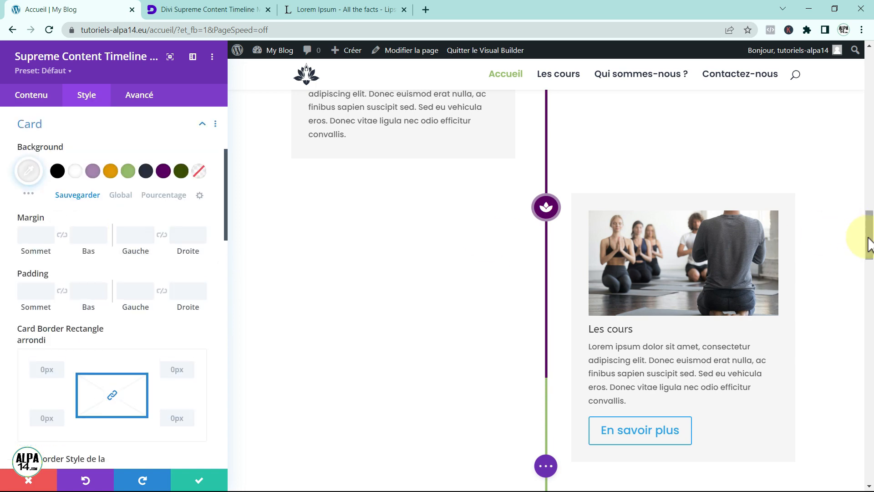
pyautogui.moveTo(869, 242); pyautogui.dragTo(866, 213)
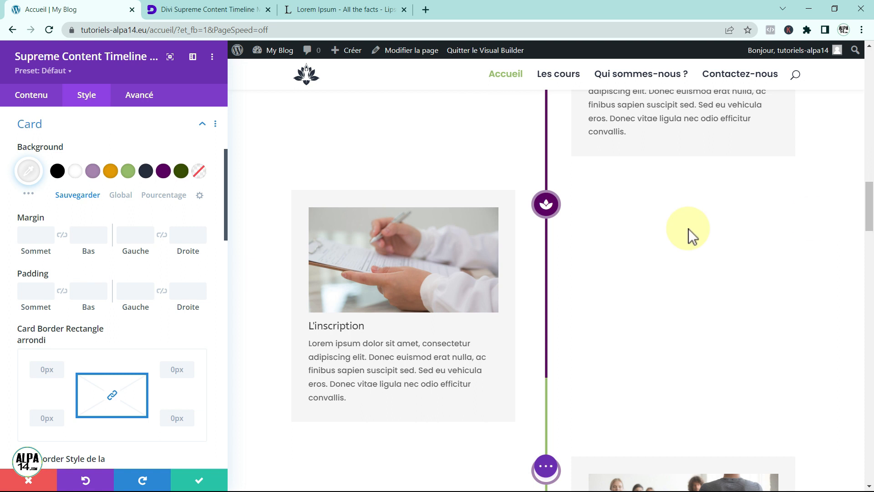
pyautogui.click(92, 172)
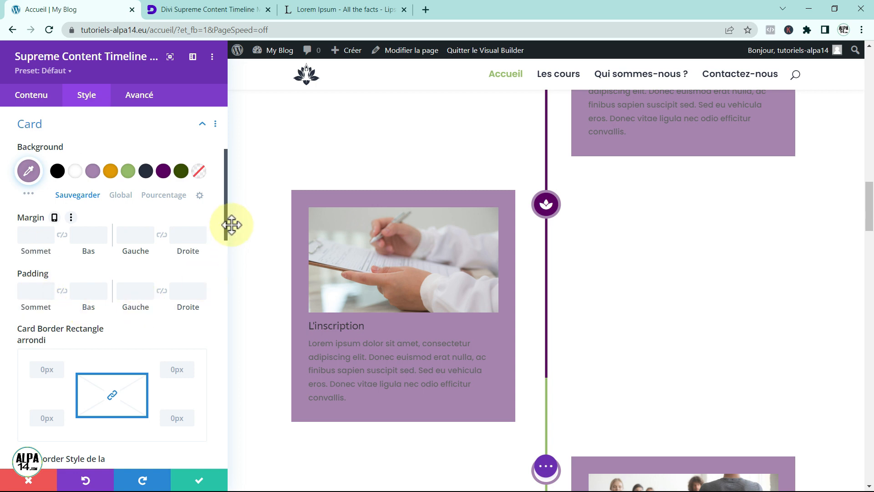
# Round all four corners of the timeline cards to 4px.
pyautogui.moveTo(226, 214); pyautogui.dragTo(227, 235)
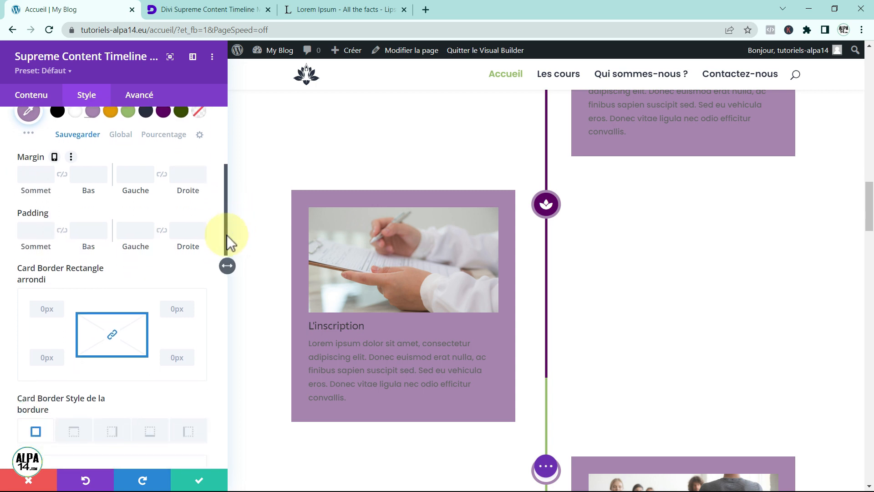
pyautogui.click(59, 305)
pyautogui.write('1')
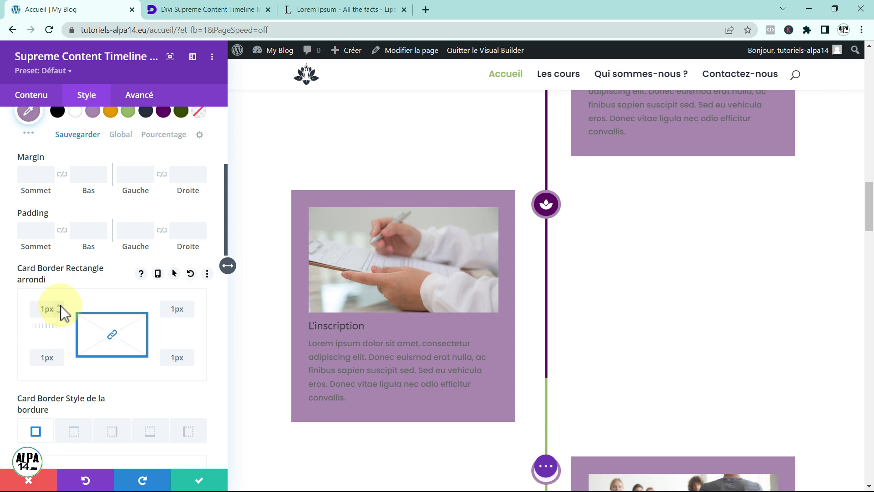
pyautogui.click(60, 305)
pyautogui.click(61, 305)
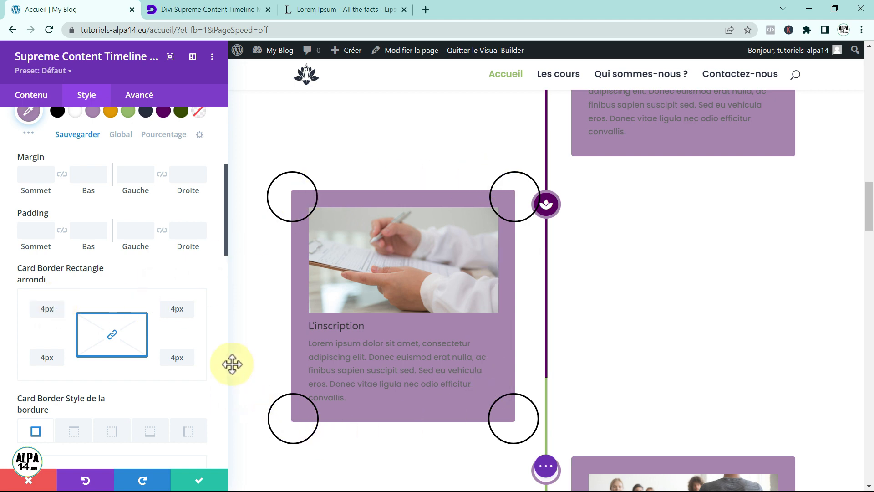
# Apply the soft all-around box shadow preset to the timeline cards and close the Card settings.
pyautogui.moveTo(225, 247); pyautogui.dragTo(180, 375)
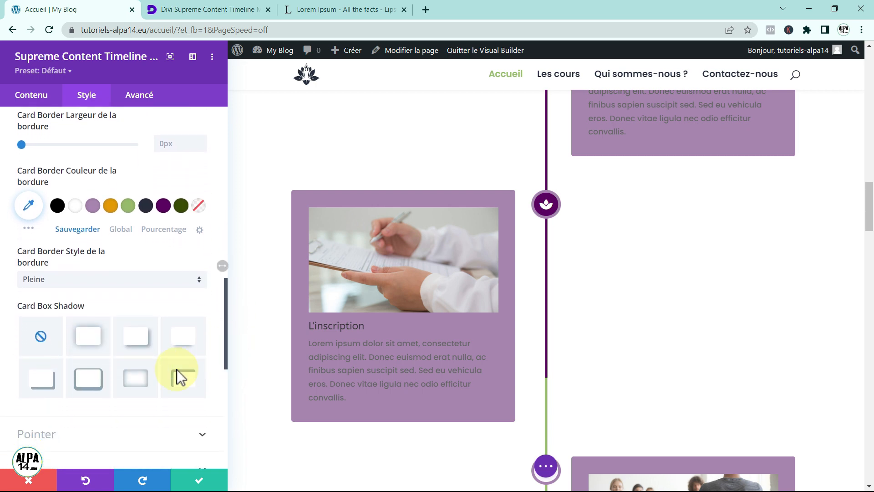
pyautogui.click(89, 341)
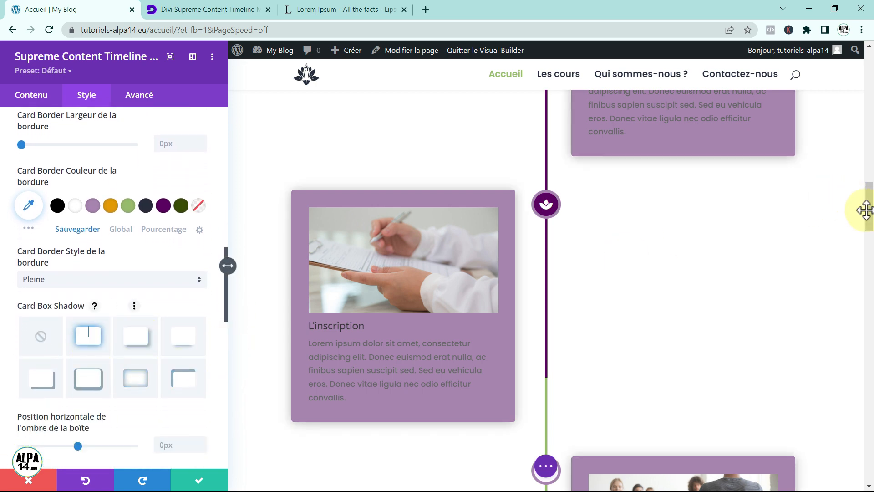
pyautogui.moveTo(870, 223)
pyautogui.mouseDown()
pyautogui.moveTo(870, 180)
pyautogui.moveTo(867, 283)
pyautogui.moveTo(869, 212)
pyautogui.mouseUp()
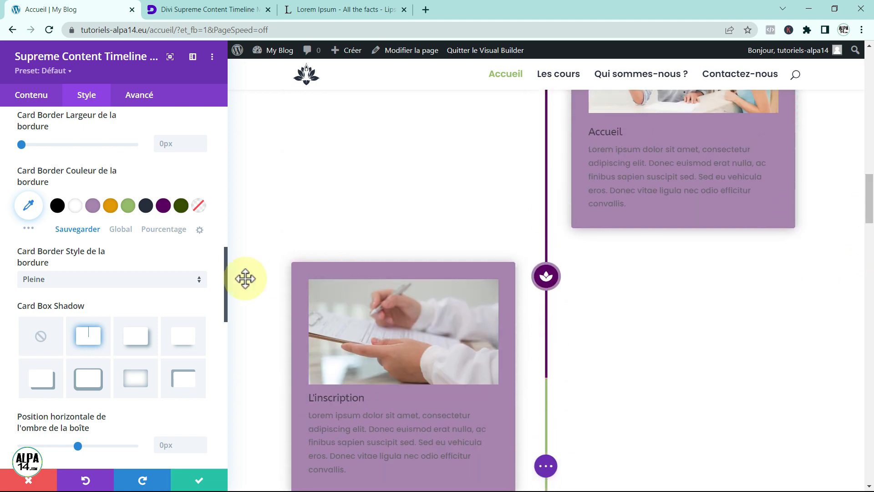
pyautogui.moveTo(225, 290); pyautogui.dragTo(262, 171)
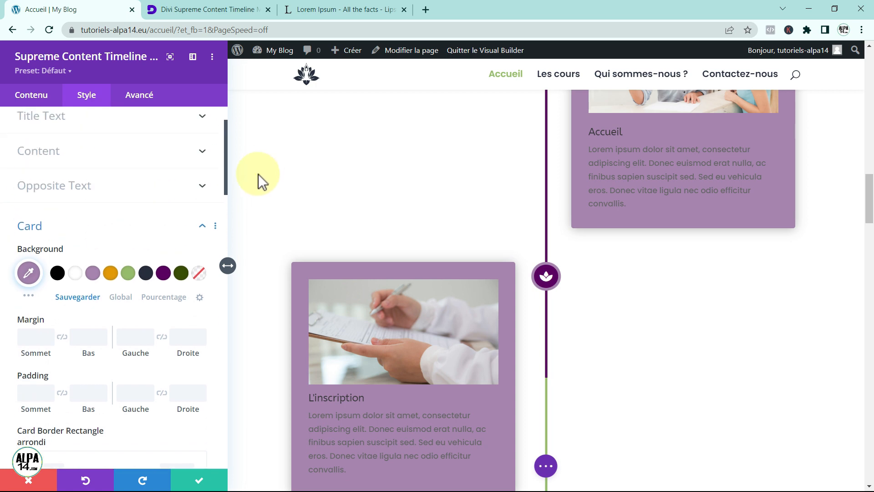
pyautogui.click(208, 226)
pyautogui.moveTo(225, 214); pyautogui.dragTo(244, 173)
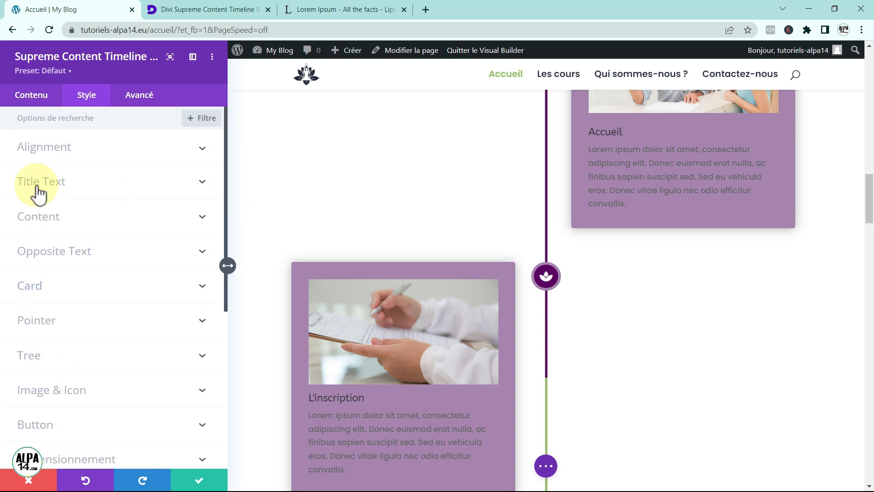
# In the Title Text settings, set the timeline titles to heading level H3 with the Semi Gras font weight.
pyautogui.click(122, 189)
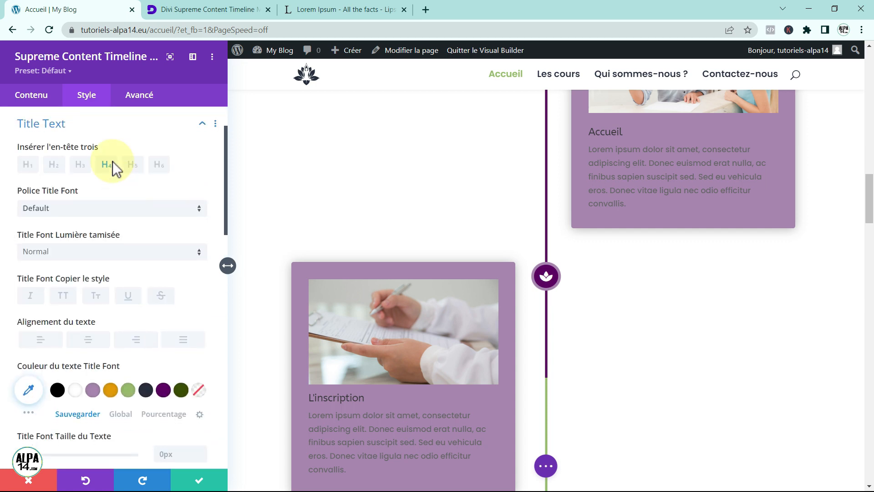
pyautogui.click(81, 164)
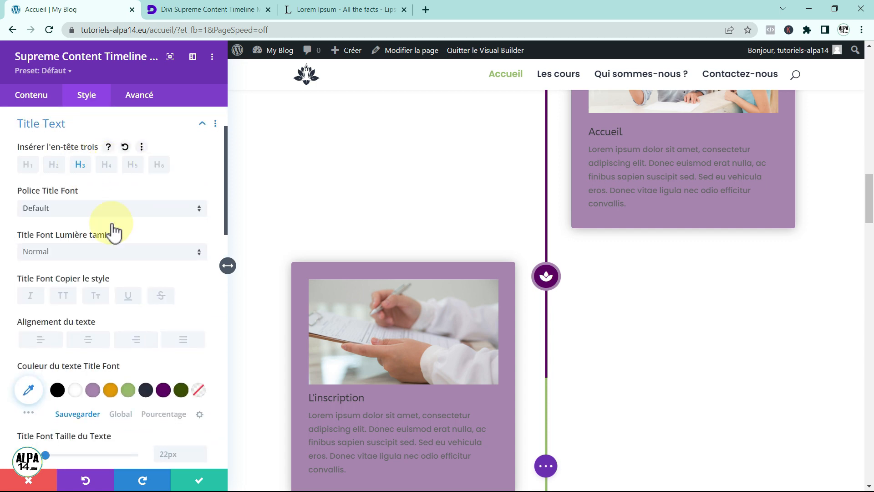
pyautogui.click(195, 251)
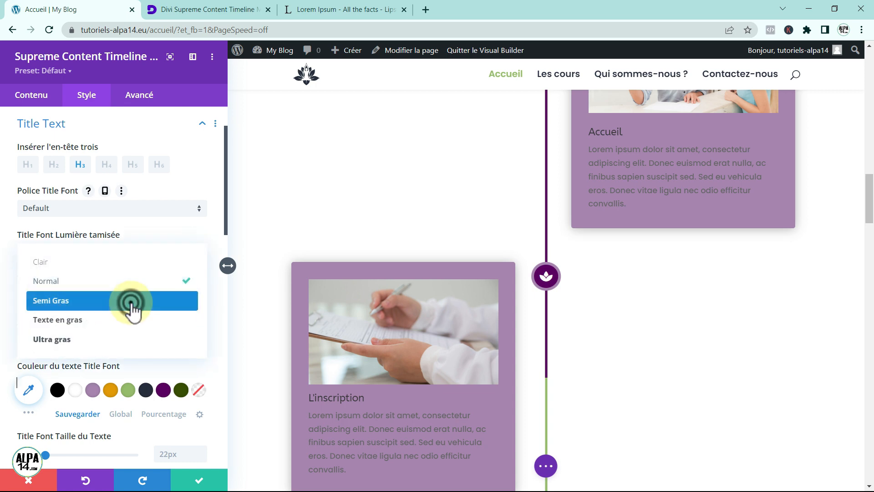
pyautogui.click(132, 302)
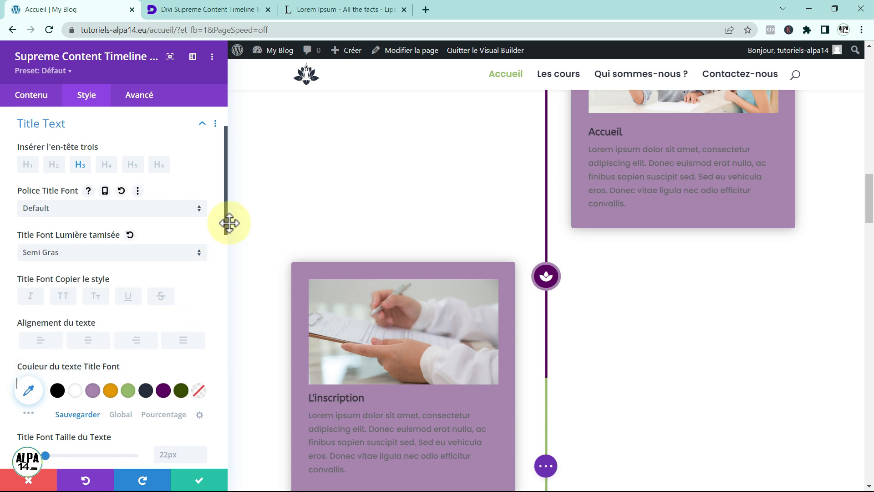
# Set the timeline titles' font size to 23px.
pyautogui.moveTo(226, 222); pyautogui.dragTo(220, 248)
pyautogui.scroll(-1, 166, 358)
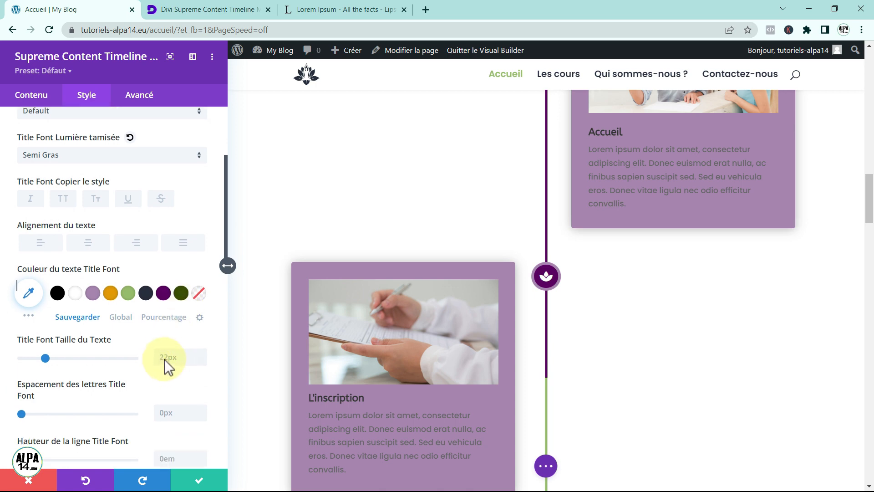
pyautogui.click(201, 353)
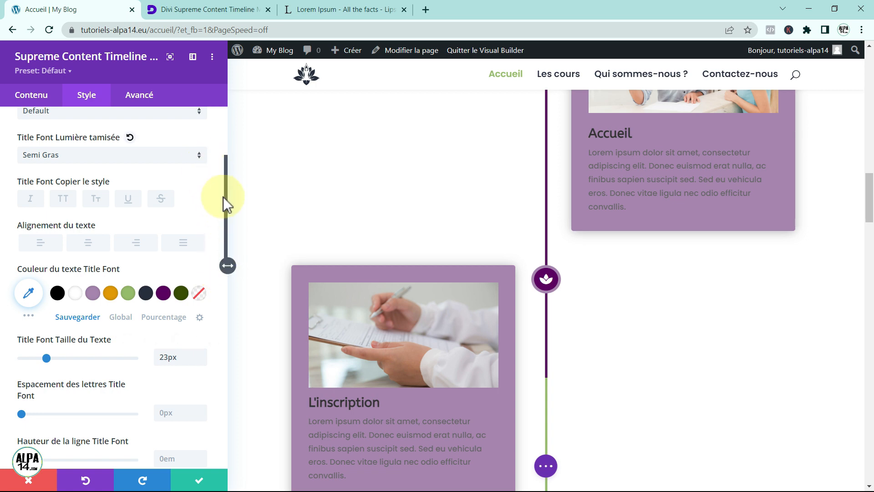
pyautogui.moveTo(225, 206); pyautogui.dragTo(225, 155)
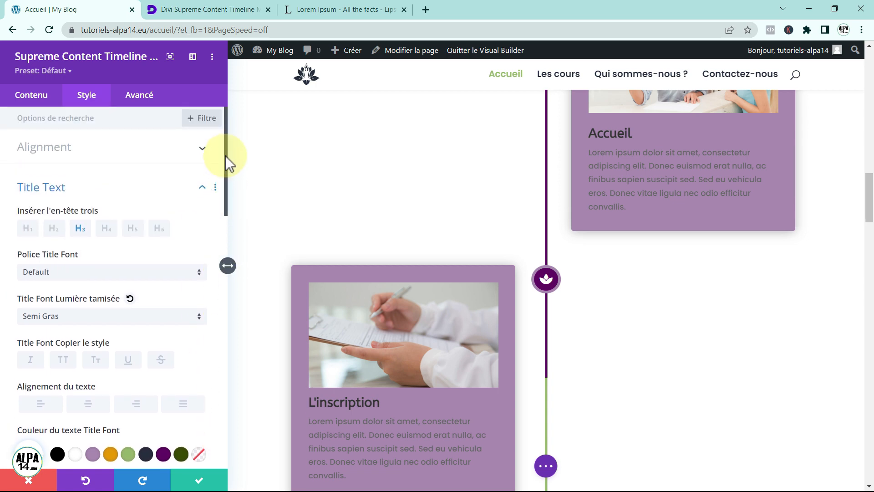
# Set the timeline items' content text colour to white and close the Content style settings.
pyautogui.click(204, 188)
pyautogui.click(187, 217)
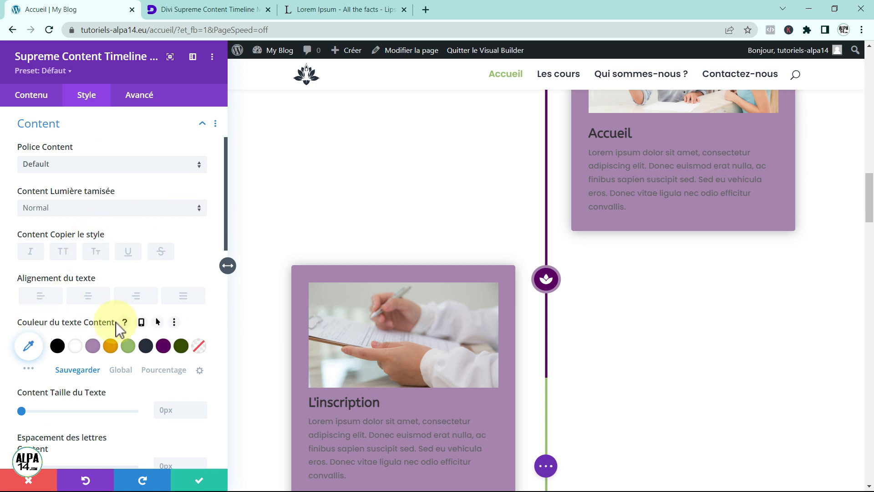
pyautogui.click(74, 347)
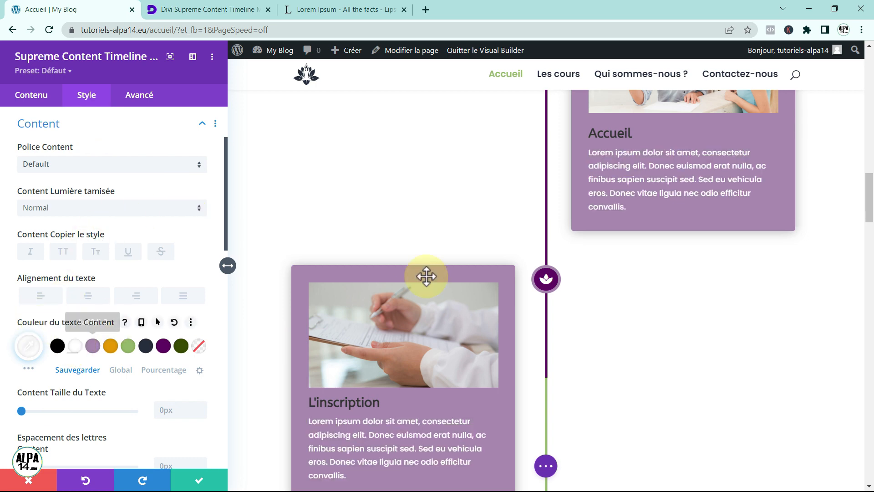
pyautogui.moveTo(869, 218); pyautogui.dragTo(864, 268)
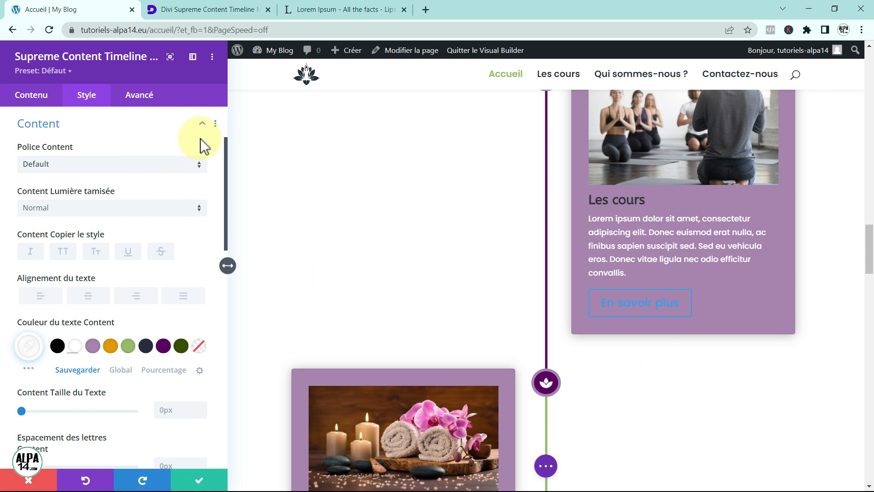
pyautogui.click(202, 124)
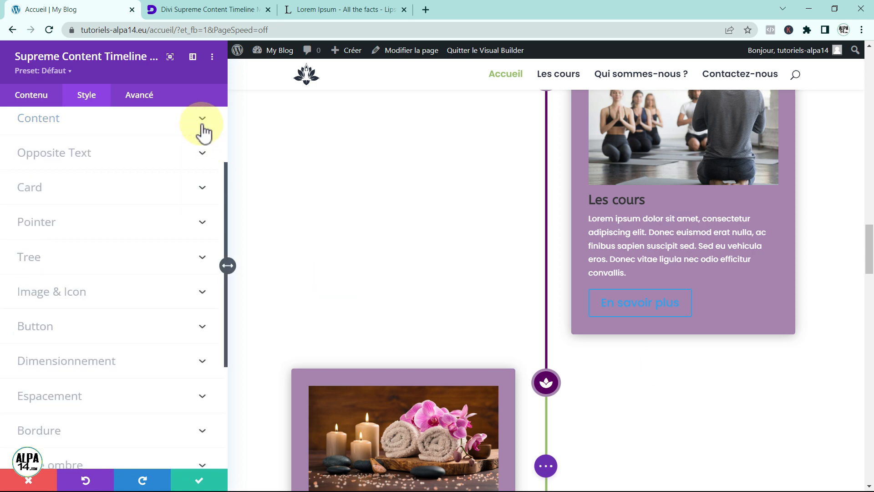
# Enable custom styles for the timeline buttons, with white text and a light green background.
pyautogui.click(104, 324)
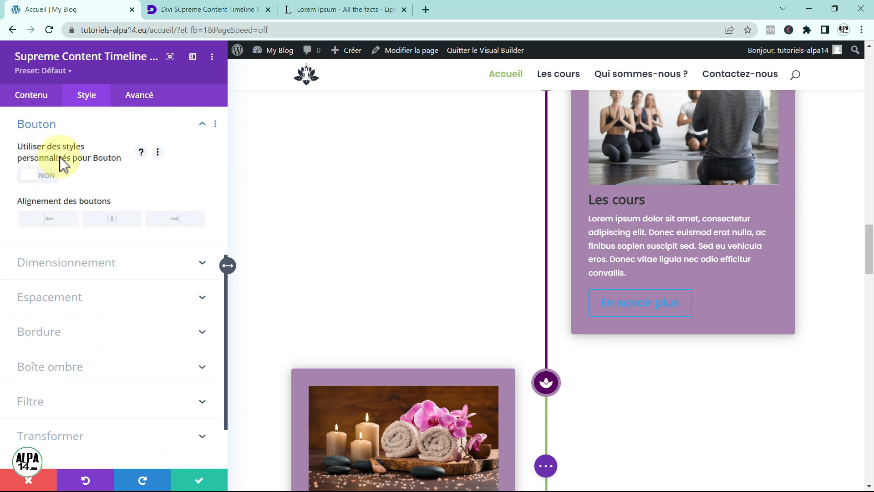
pyautogui.click(46, 176)
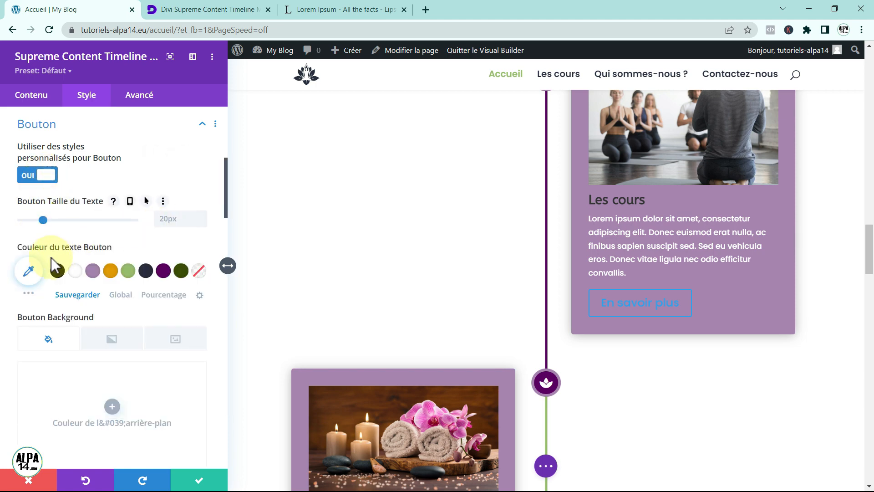
pyautogui.click(76, 274)
pyautogui.moveTo(227, 207); pyautogui.dragTo(226, 237)
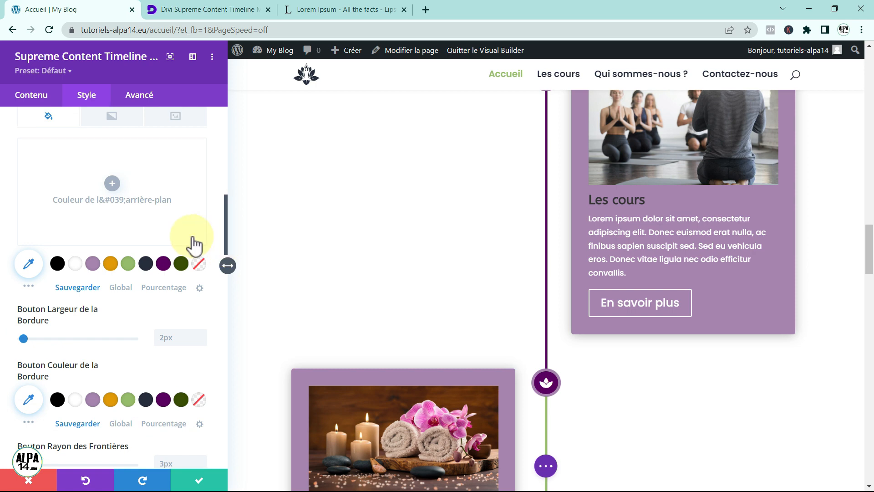
pyautogui.click(128, 264)
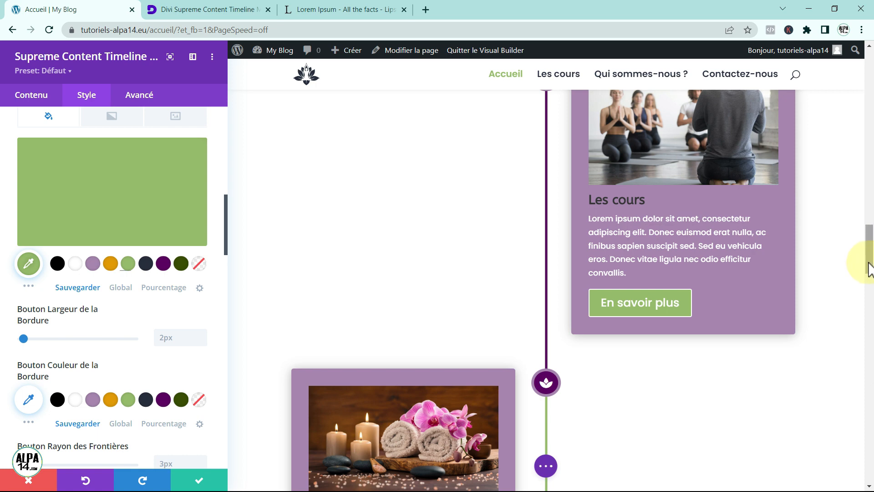
pyautogui.scroll(15, 869, 269)
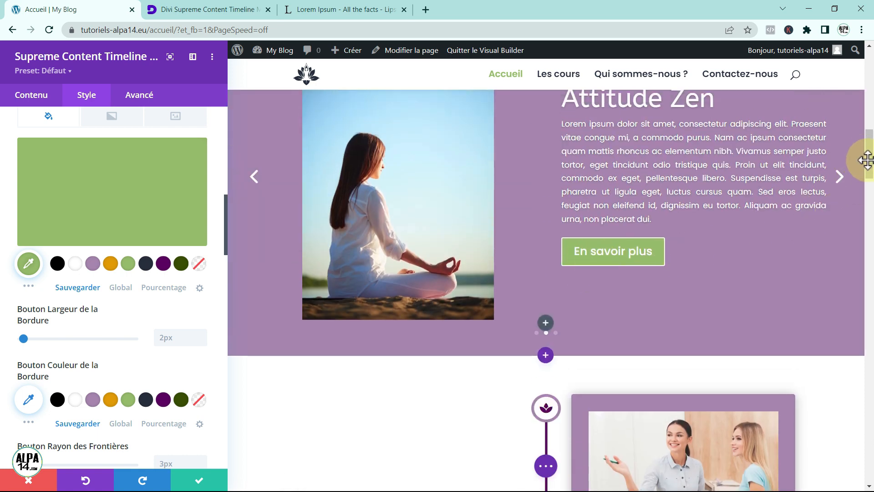
pyautogui.moveTo(871, 168); pyautogui.dragTo(870, 194)
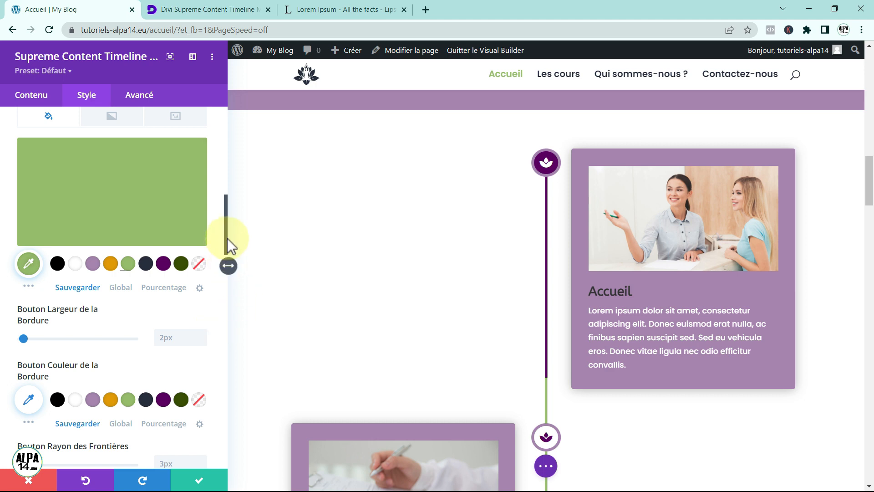
# Open the style settings of the fourth timeline item, "L'espace détente", and enable custom button styles for it.
pyautogui.moveTo(225, 234); pyautogui.dragTo(226, 148)
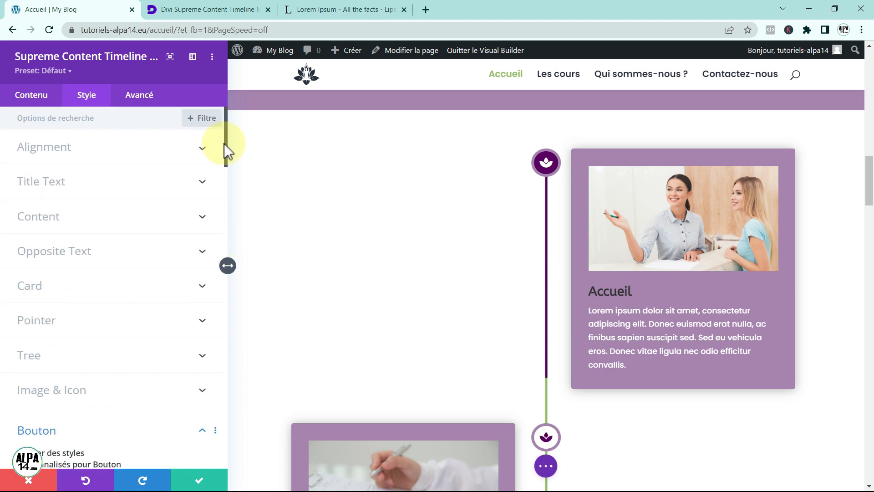
pyautogui.click(30, 98)
pyautogui.moveTo(868, 181); pyautogui.dragTo(870, 275)
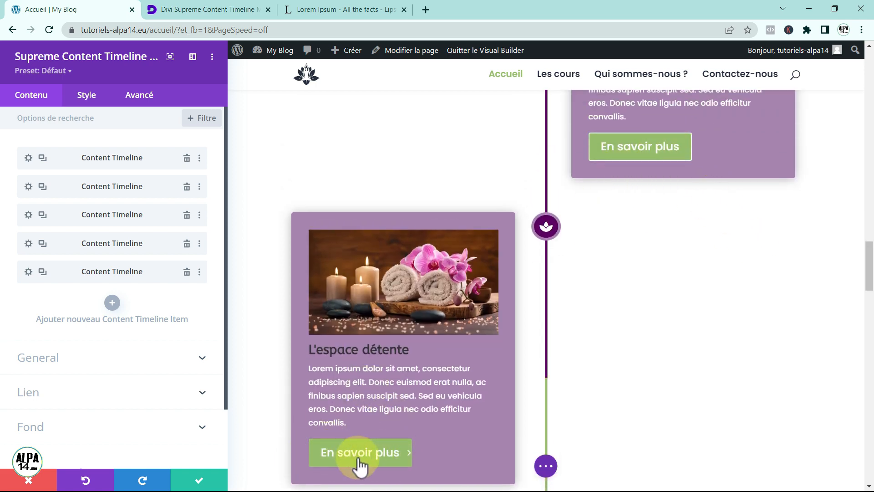
pyautogui.click(28, 243)
pyautogui.click(87, 95)
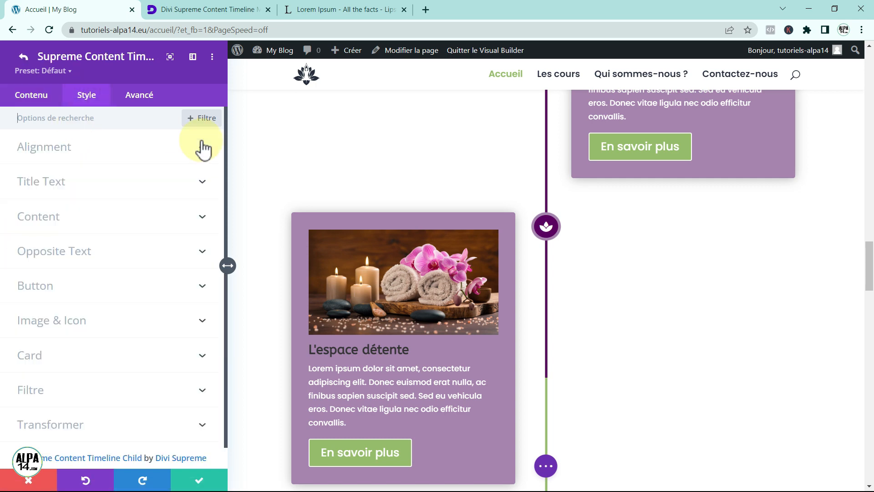
pyautogui.click(58, 288)
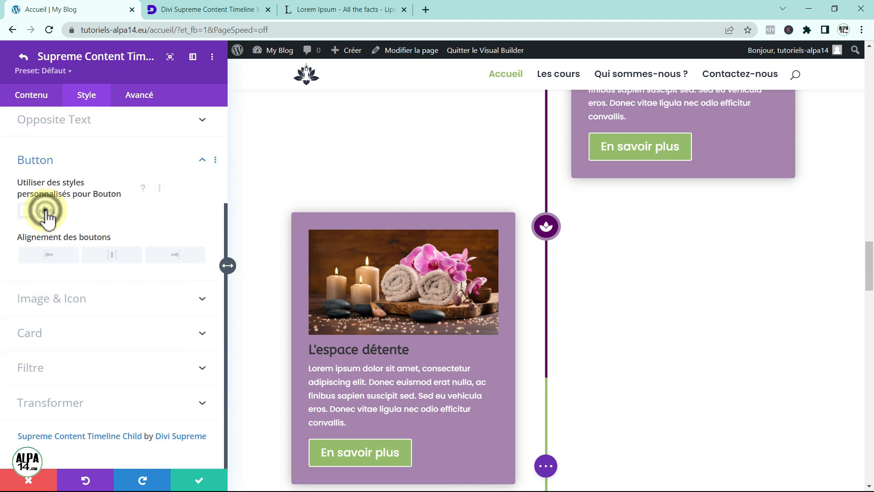
pyautogui.click(47, 213)
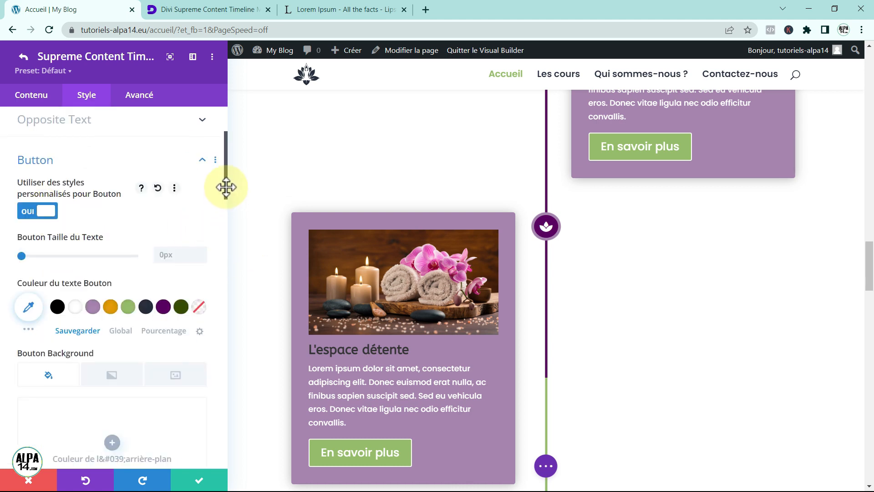
# Try an orange button background on the "L'espace détente" item only, and undo it.
pyautogui.moveTo(227, 189); pyautogui.dragTo(225, 236)
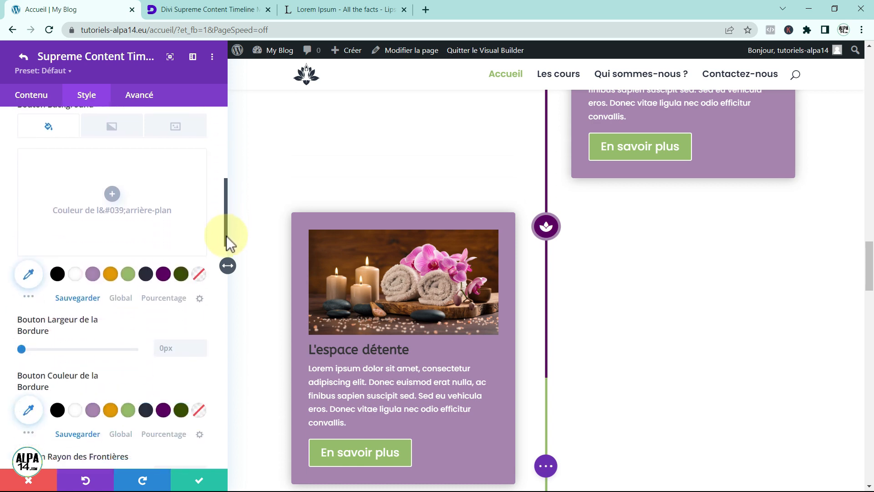
pyautogui.click(110, 276)
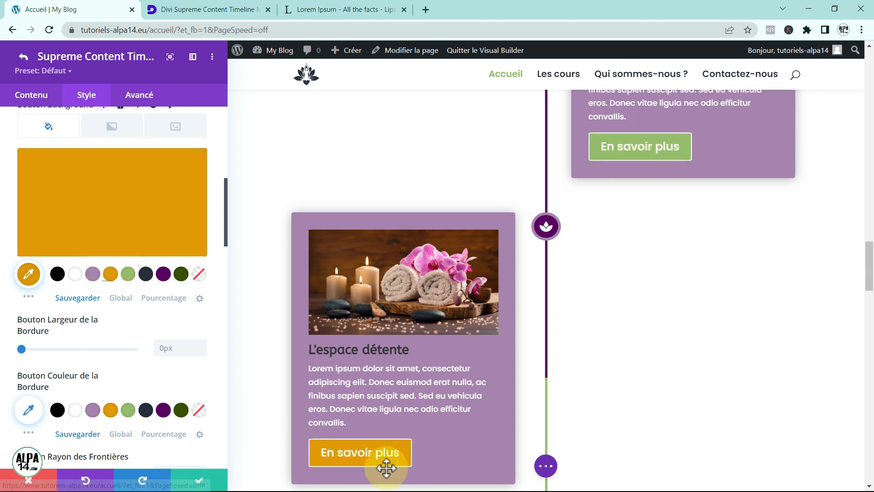
pyautogui.click(85, 480)
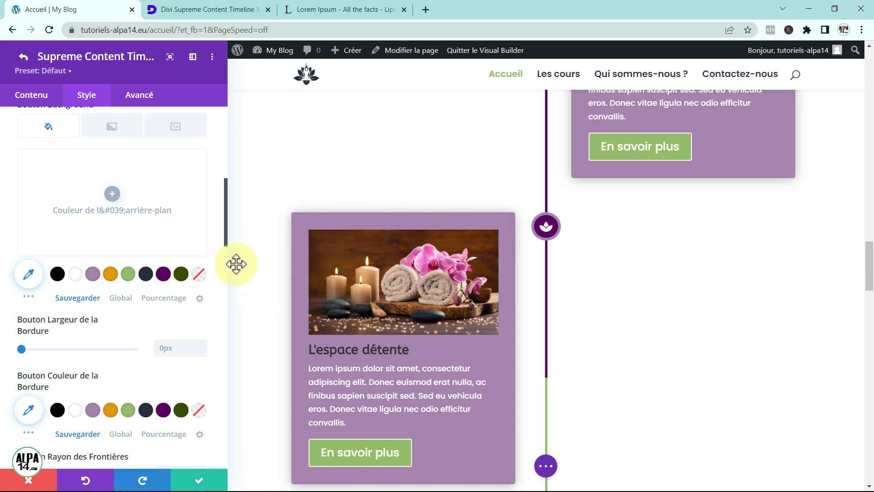
# Try the orange #e09900 background on the "L'espace détente" card only, and undo it.
pyautogui.moveTo(228, 228); pyautogui.dragTo(236, 162)
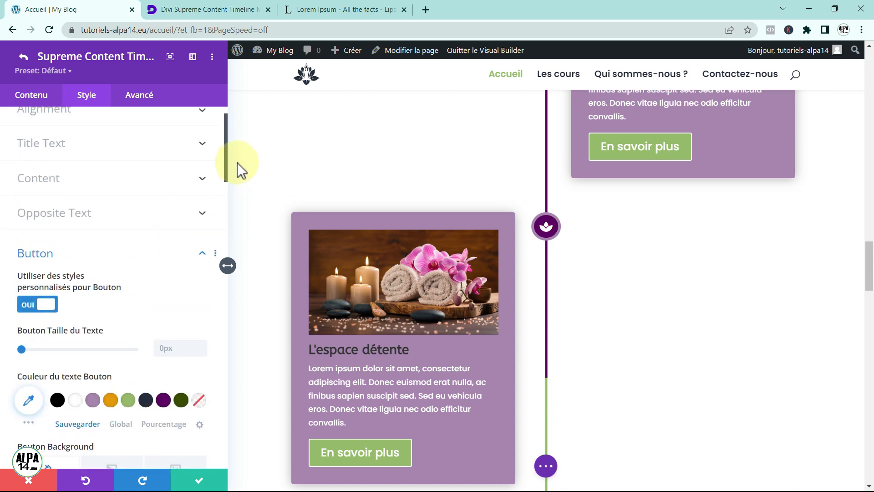
pyautogui.click(31, 99)
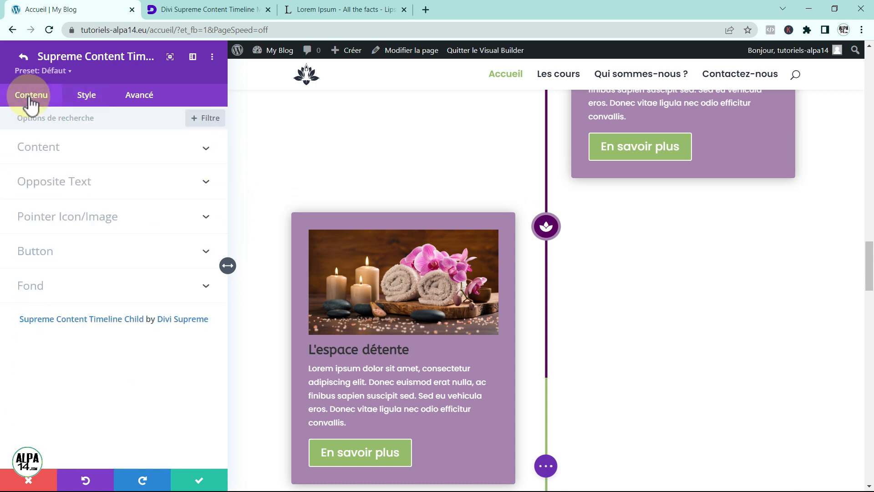
pyautogui.click(124, 283)
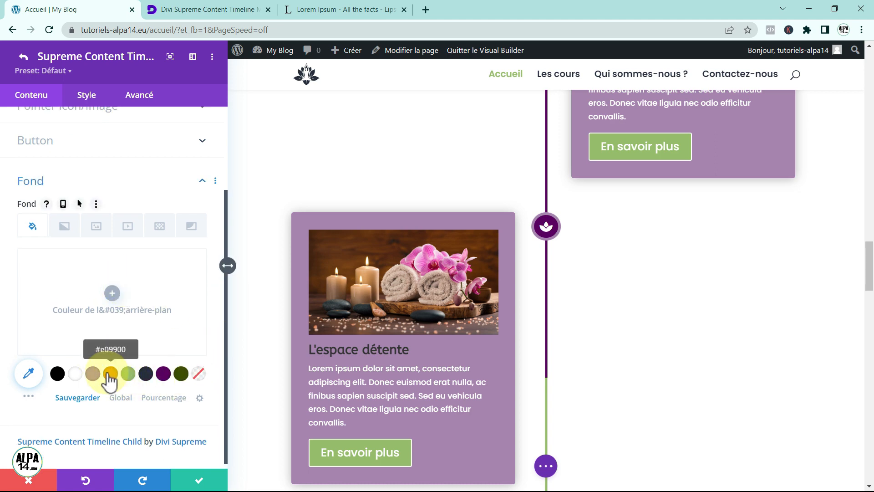
pyautogui.click(108, 374)
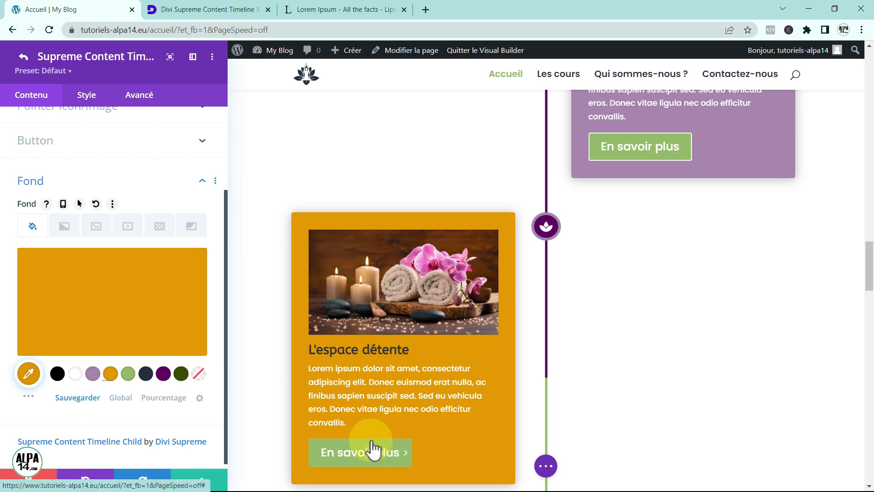
pyautogui.click(86, 480)
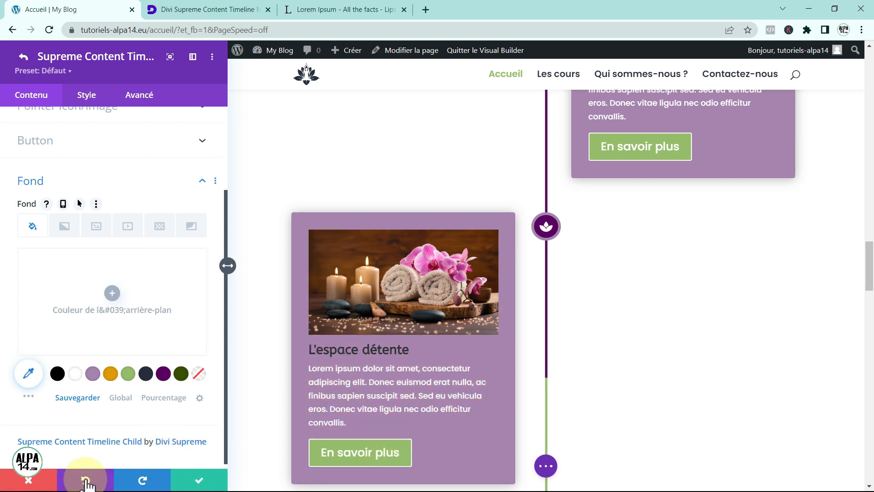
# Examine the individual style options of the fourth timeline item and of the third item, "Les cours".
pyautogui.click(87, 95)
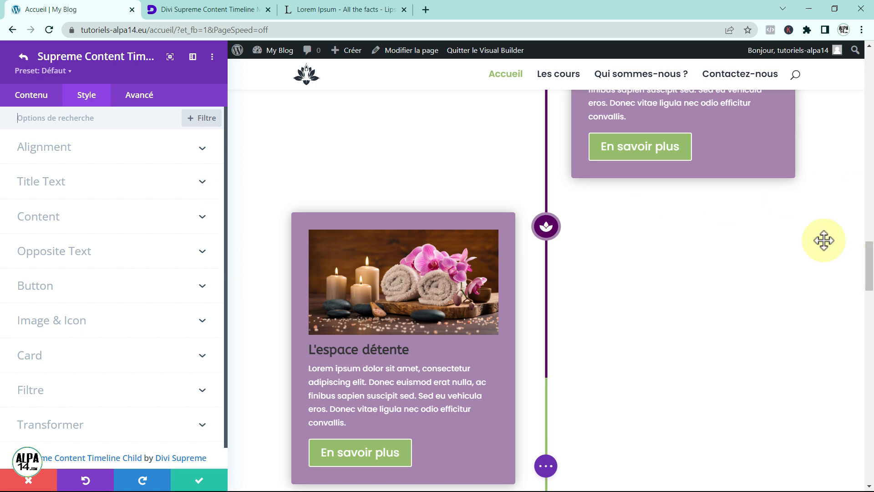
pyautogui.moveTo(869, 257); pyautogui.dragTo(870, 228)
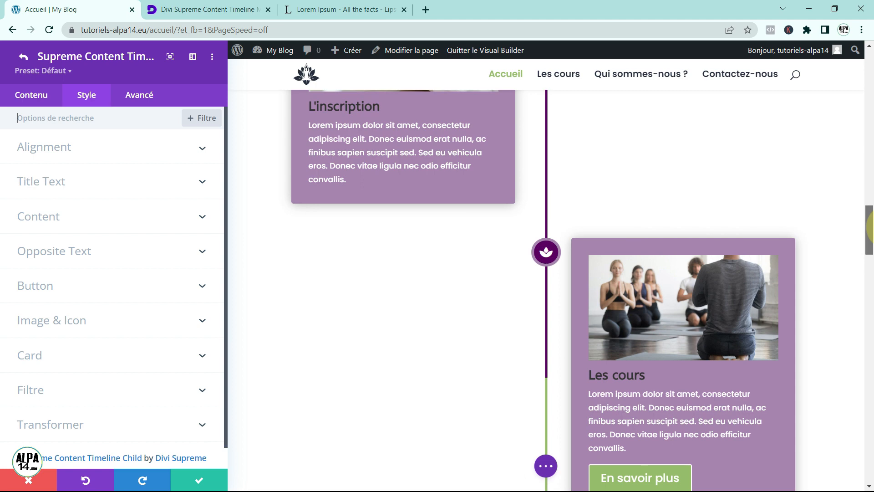
pyautogui.click(25, 57)
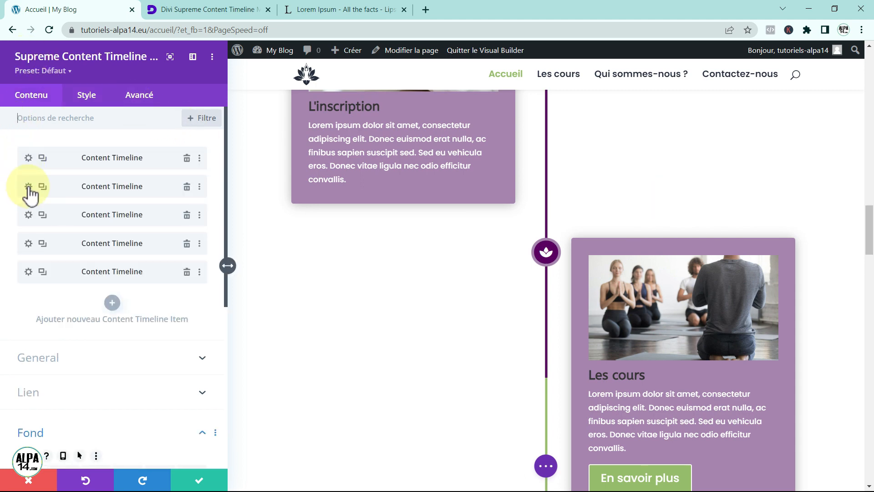
pyautogui.click(27, 215)
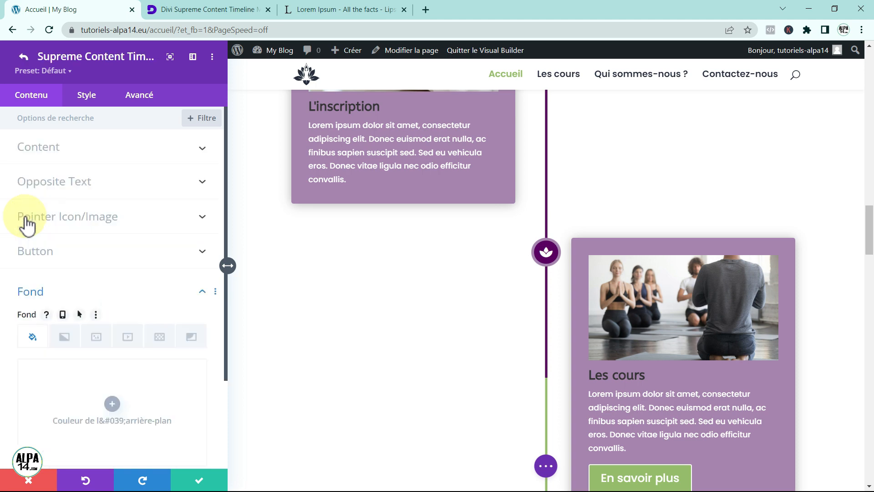
pyautogui.click(85, 95)
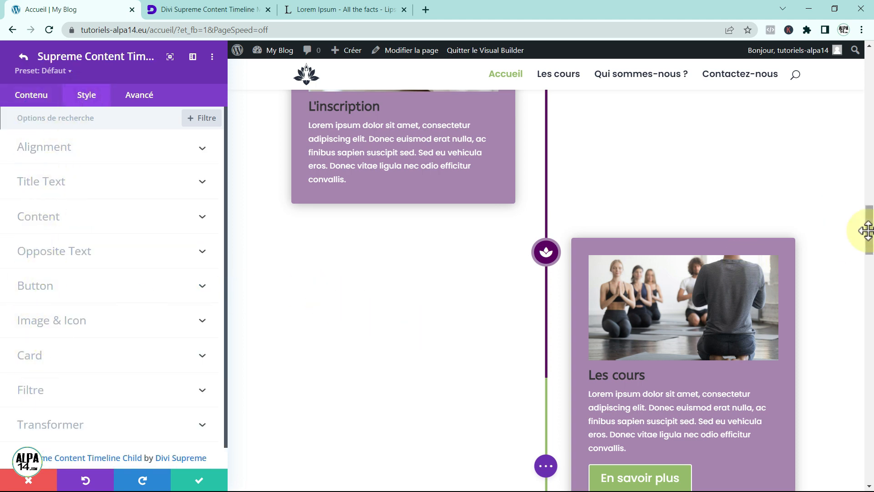
# Save the content timeline settings, close them, and check the timeline on the page.
pyautogui.moveTo(870, 241); pyautogui.dragTo(869, 327)
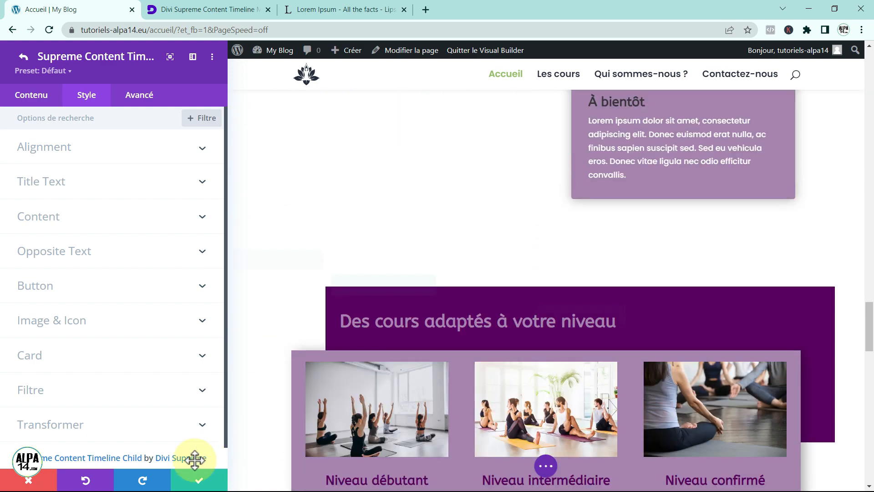
pyautogui.click(198, 482)
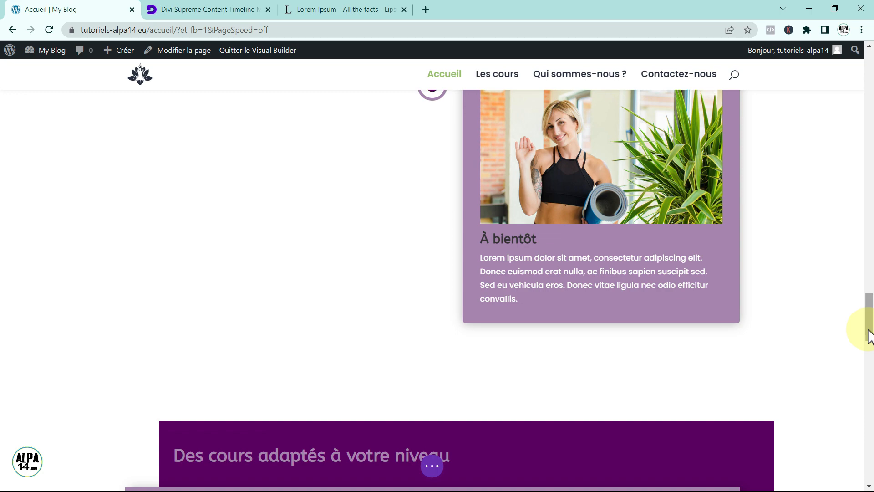
pyautogui.moveTo(868, 337); pyautogui.dragTo(869, 307)
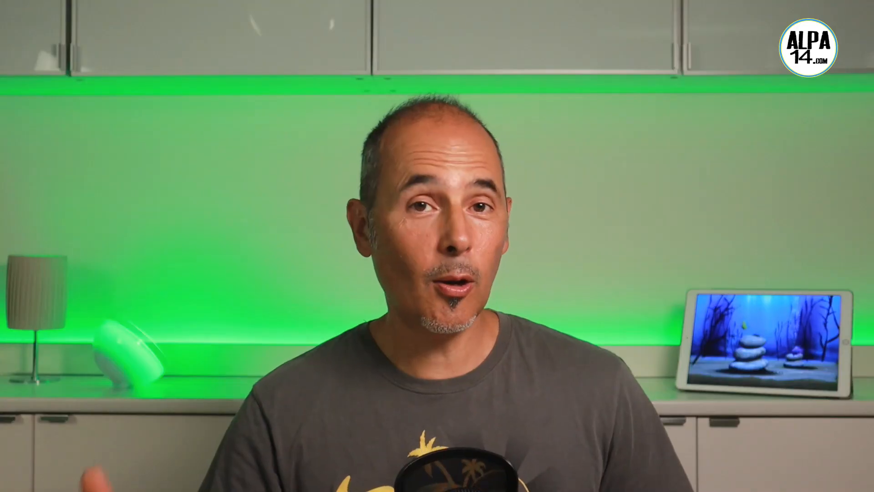